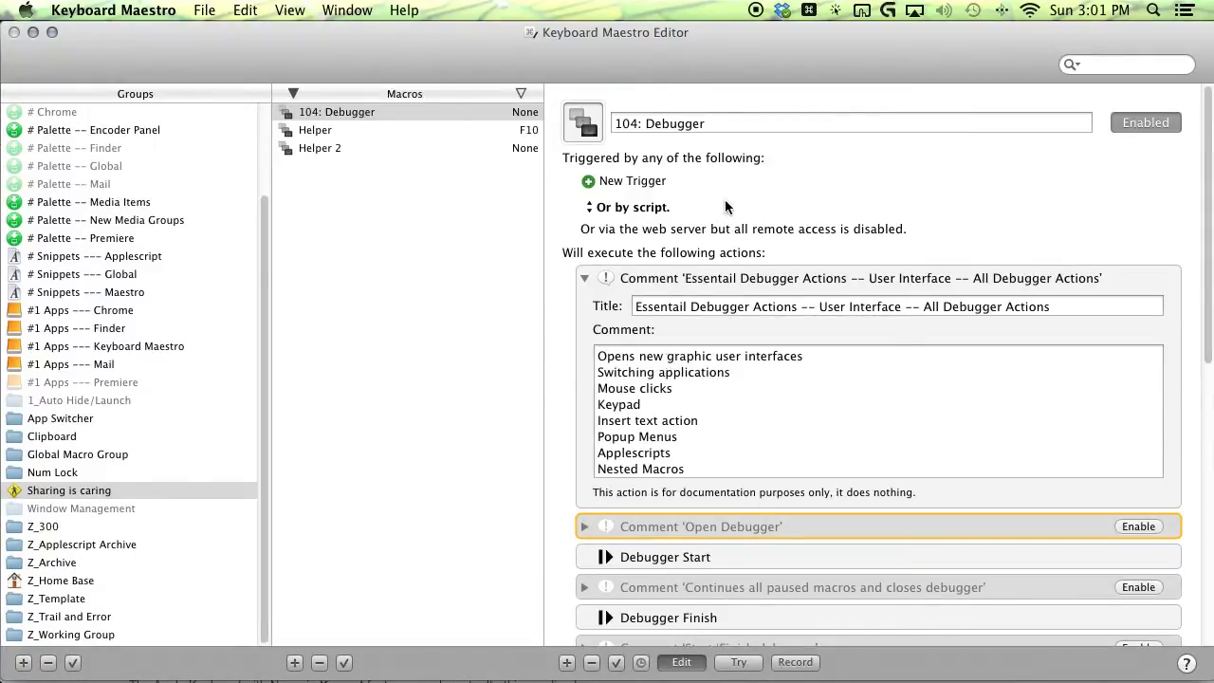
# Step: Select the opening comment action in the 104: Debugger macro and collapse its details
pyautogui.click(742, 282)
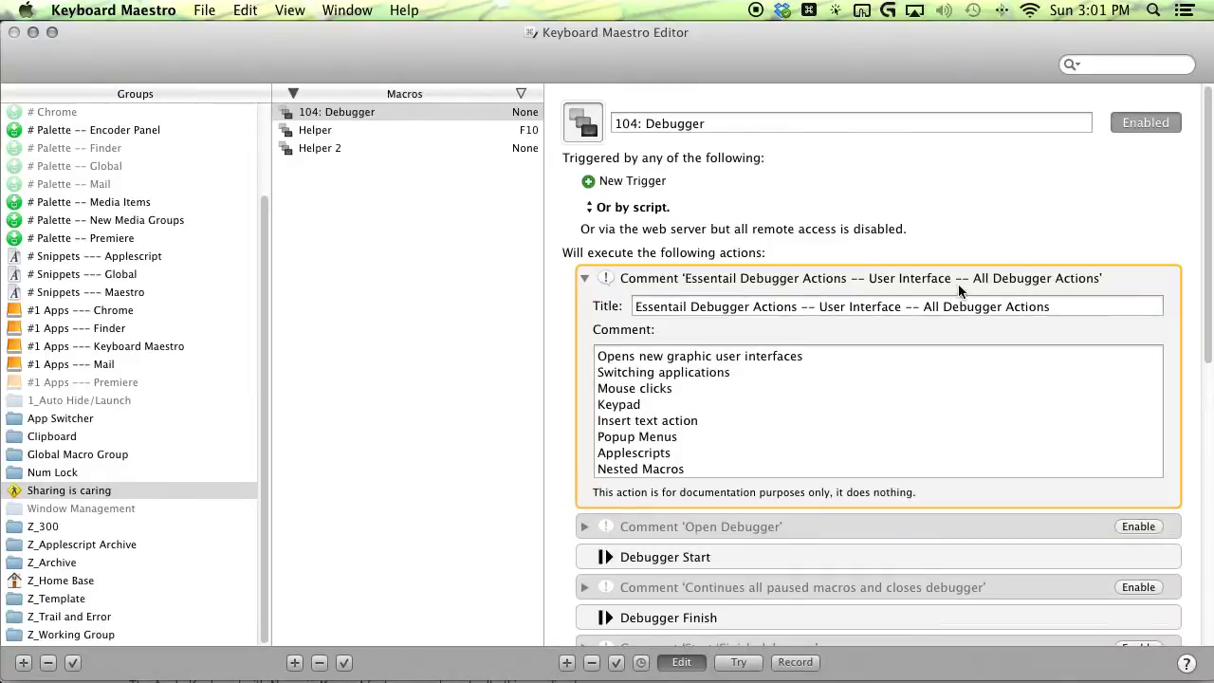
pyautogui.click(973, 281)
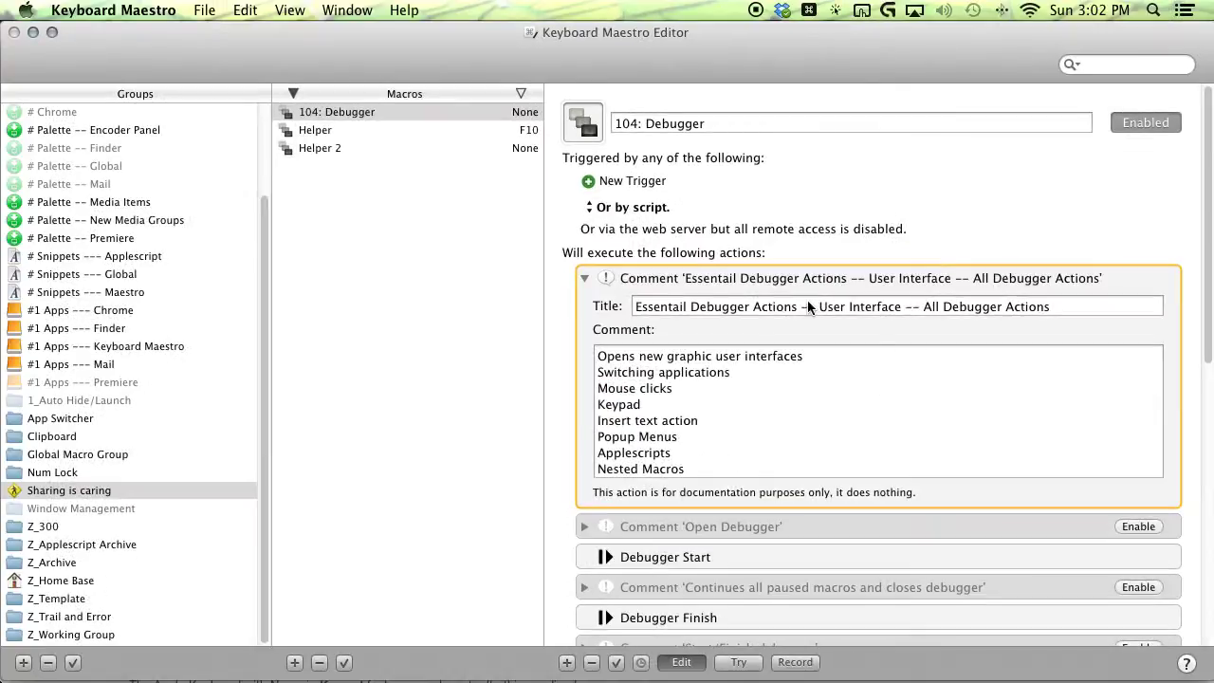
pyautogui.click(543, 251)
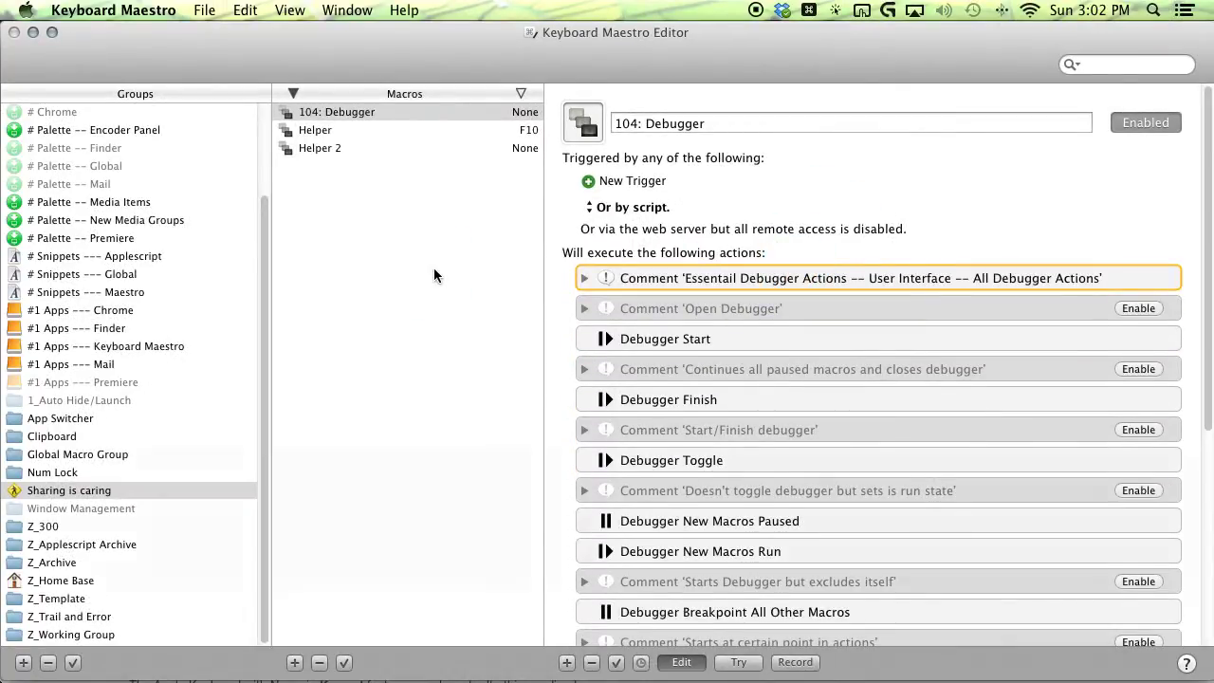
# Step: Create a macro named Toggle Debugger in the Sharing is caring group and give it a Debugger Toggle action
pyautogui.press('cmd+n')
pyautogui.write('Toggle ')
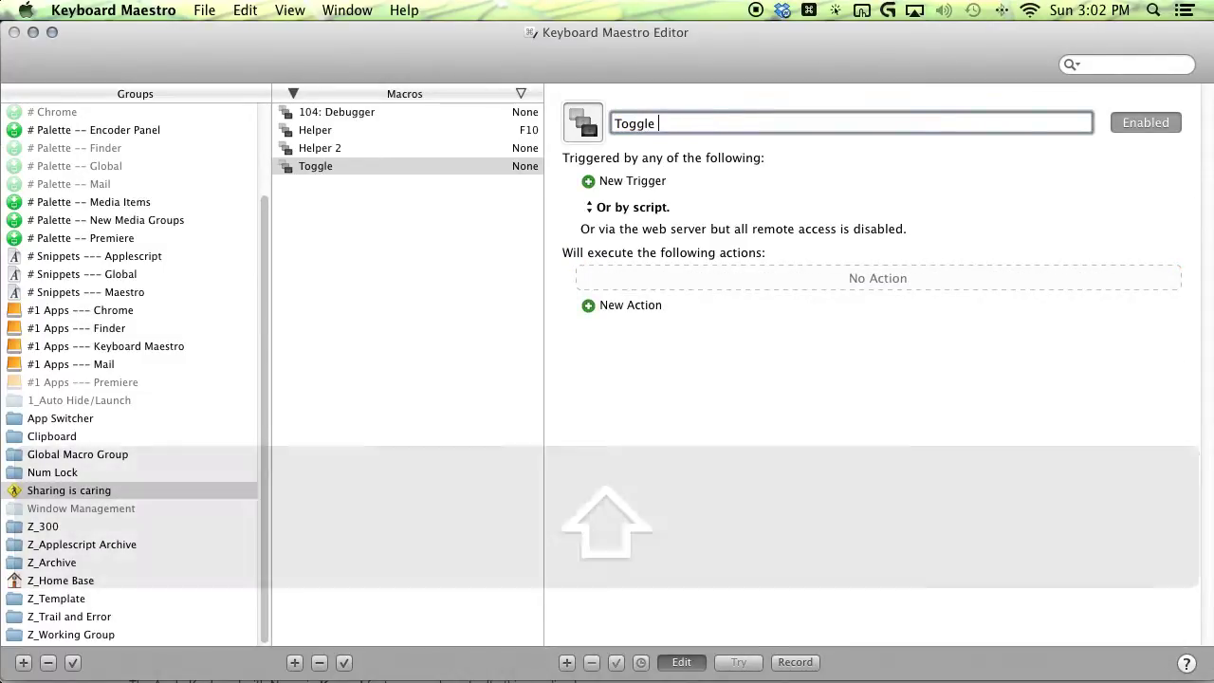
pyautogui.write('Debugger')
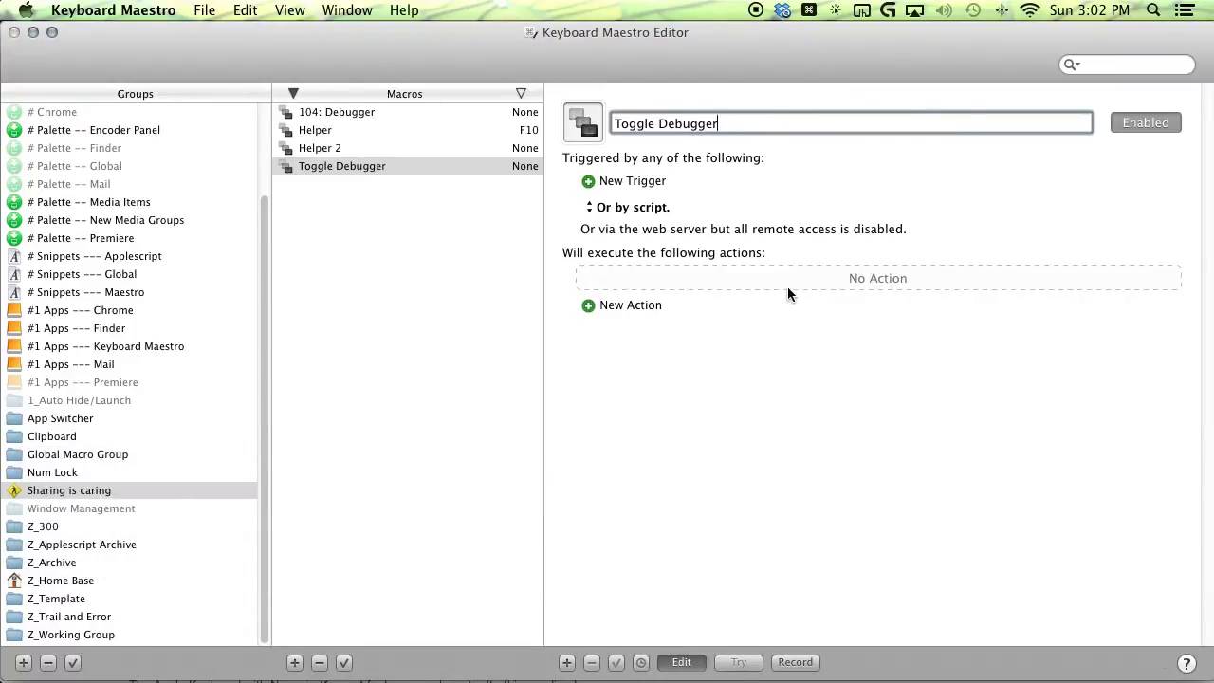
pyautogui.click(809, 300)
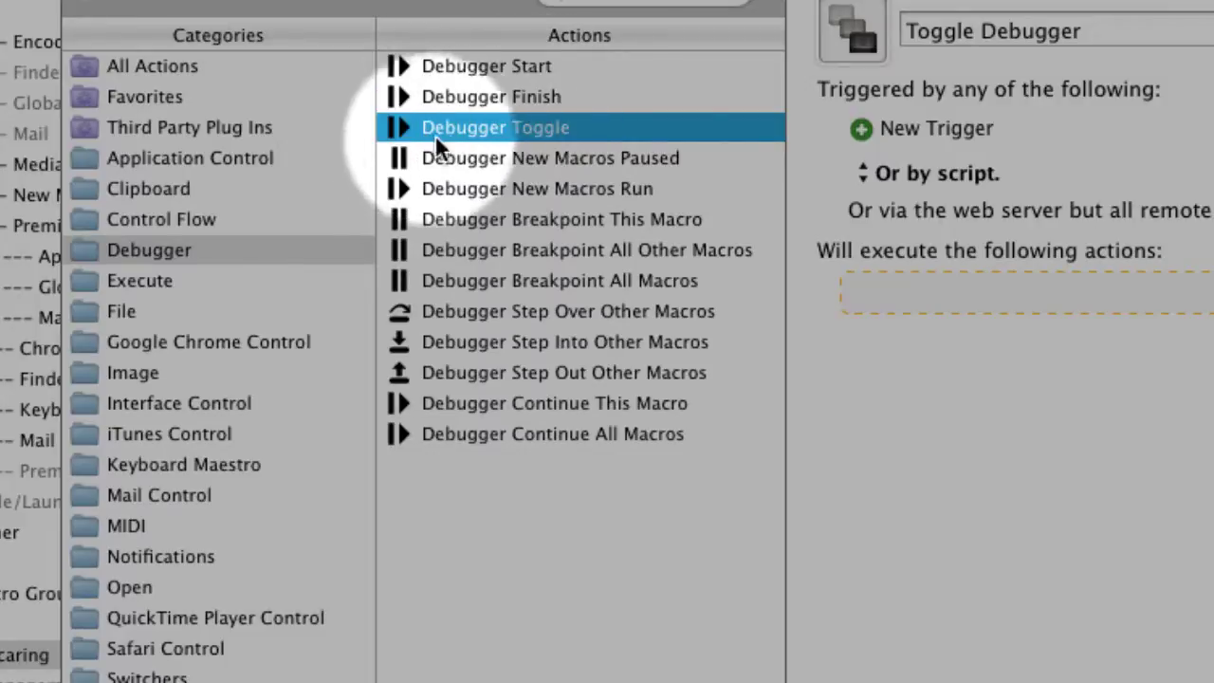
pyautogui.moveTo(434, 134); pyautogui.dragTo(787, 262)
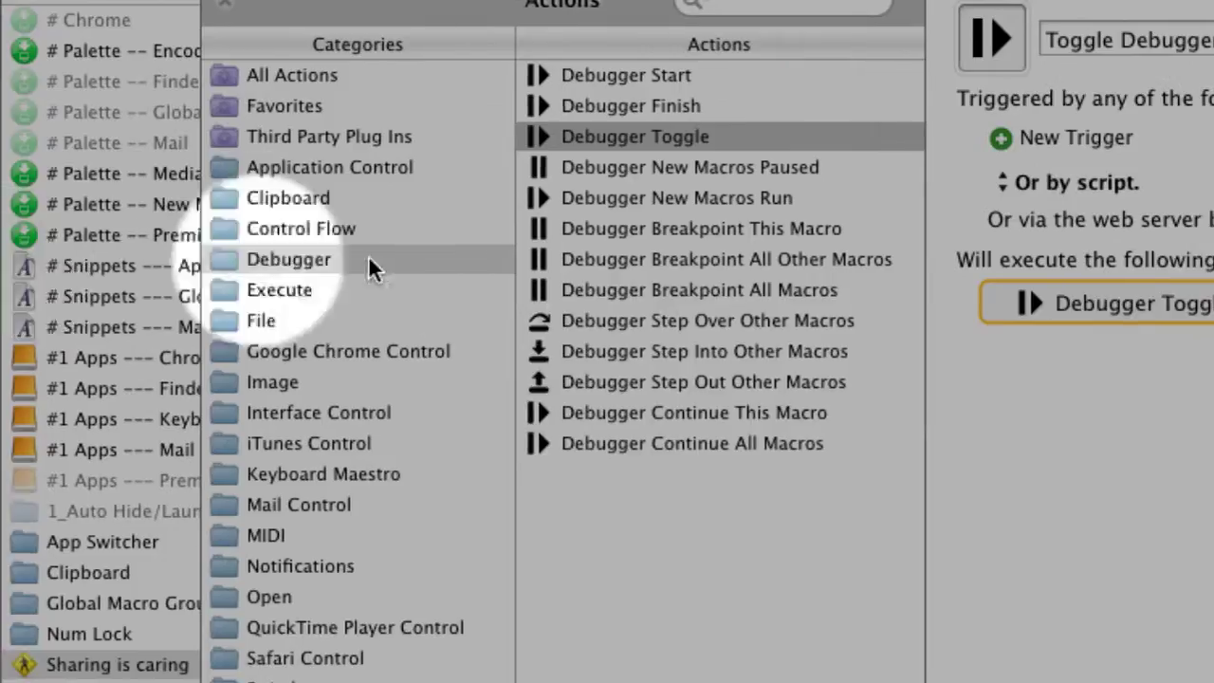
# Step: Add the Debugger Breakpoint This Macro action to the Favorites category and close the actions list
pyautogui.click(646, 229)
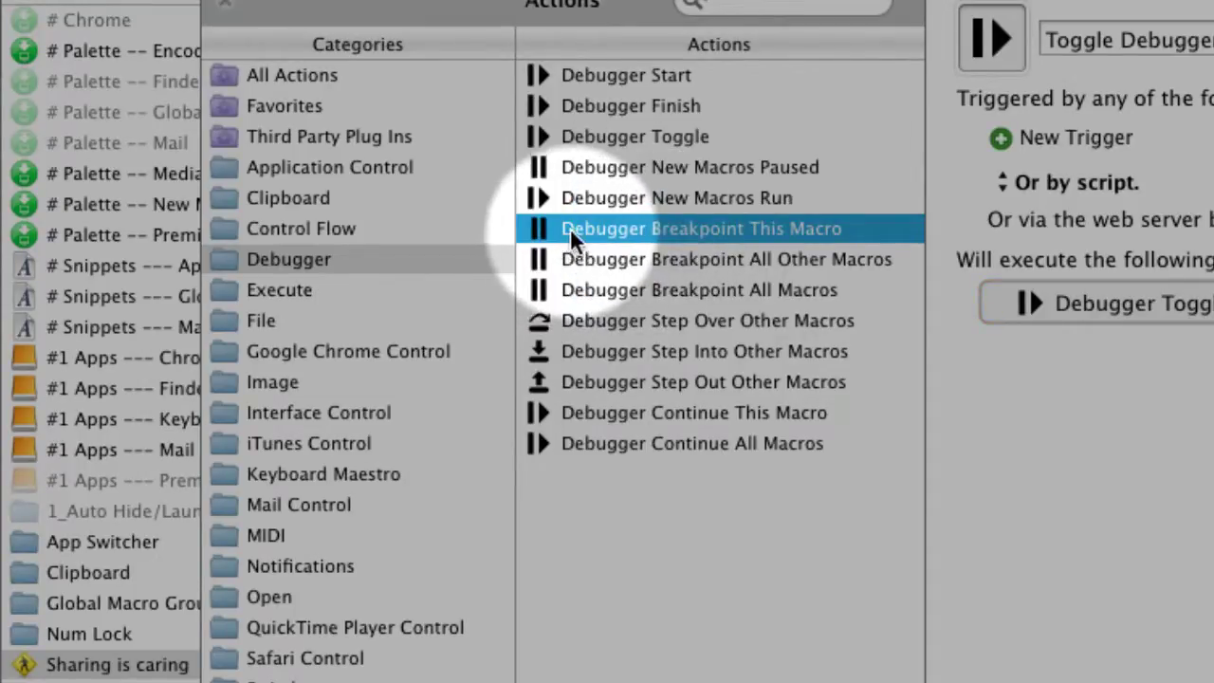
pyautogui.moveTo(690, 228); pyautogui.dragTo(326, 111)
pyautogui.click(326, 112)
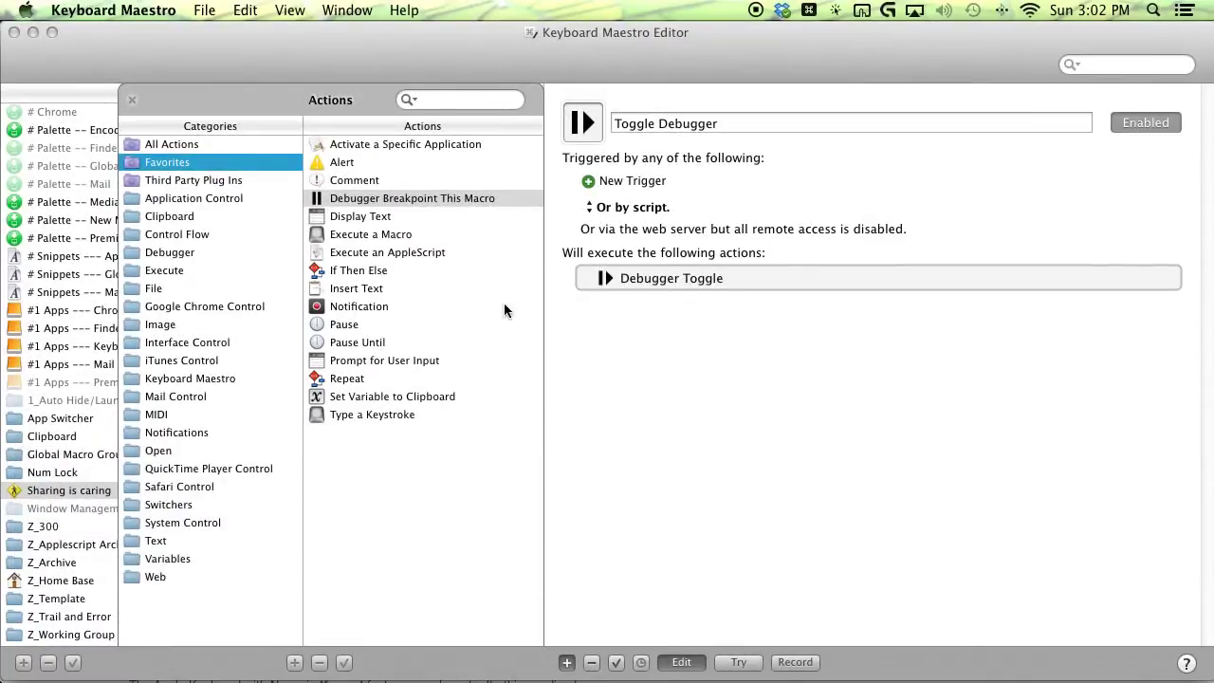
pyautogui.click(130, 104)
pyautogui.click(714, 281)
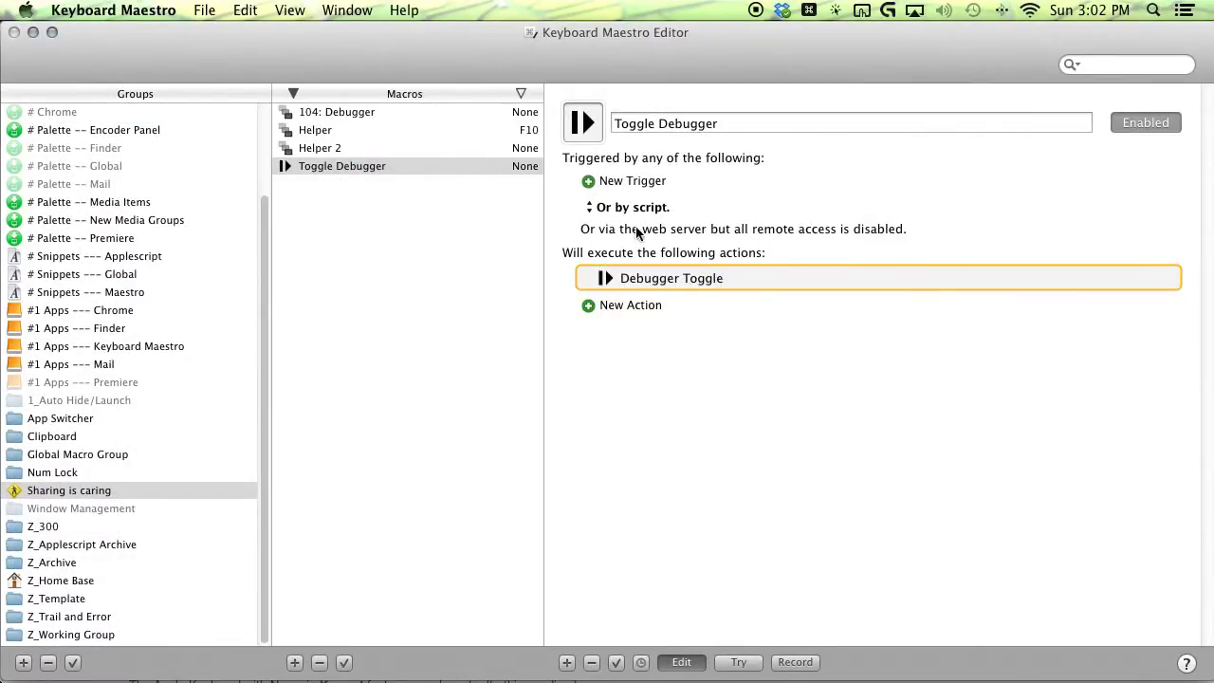
# Step: Add a hot key trigger of Option+Escape to the Toggle Debugger macro
pyautogui.click(598, 181)
pyautogui.click(517, 183)
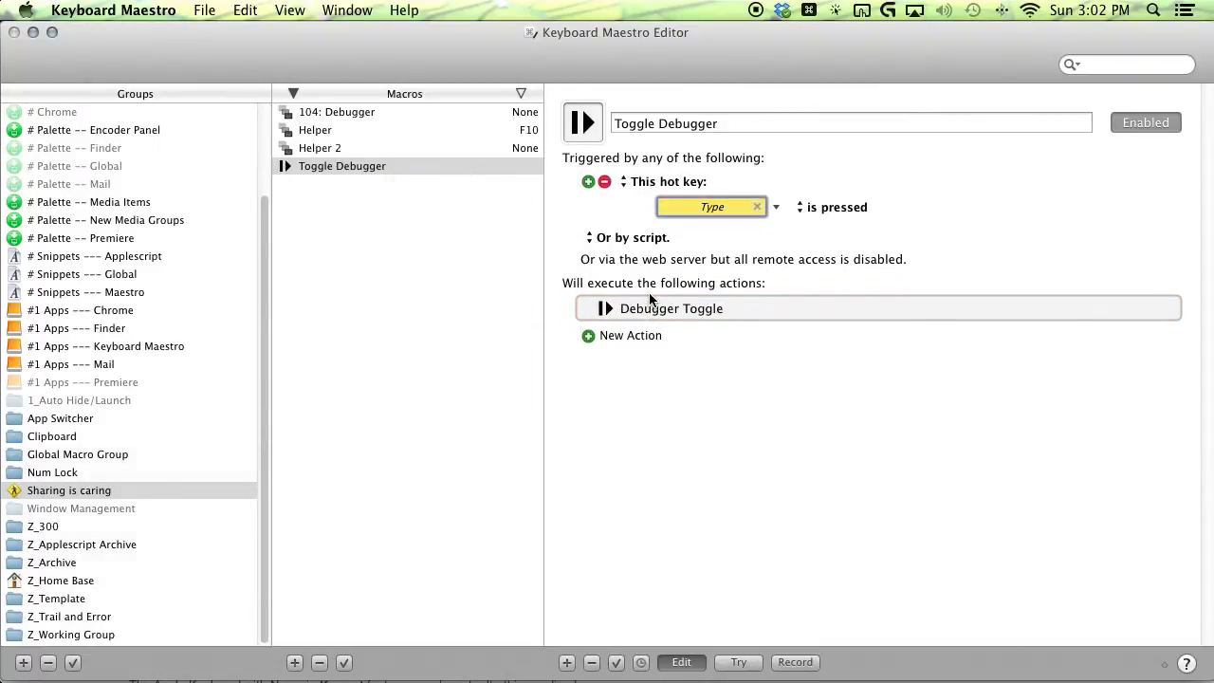
pyautogui.press('alt')
pyautogui.hotkey('alt', 'Escape')
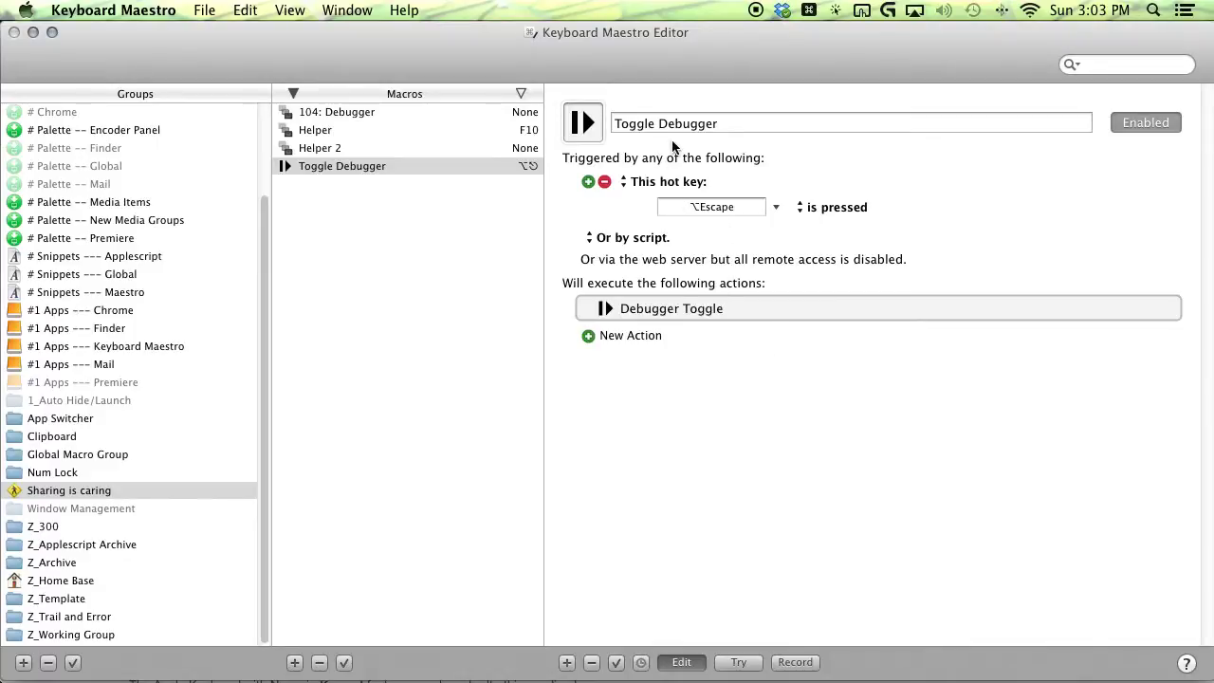
# Step: Show the debugger and trigger the Helper macro in it, keeping the debugger window within easy reach over the editor
pyautogui.click(444, 133)
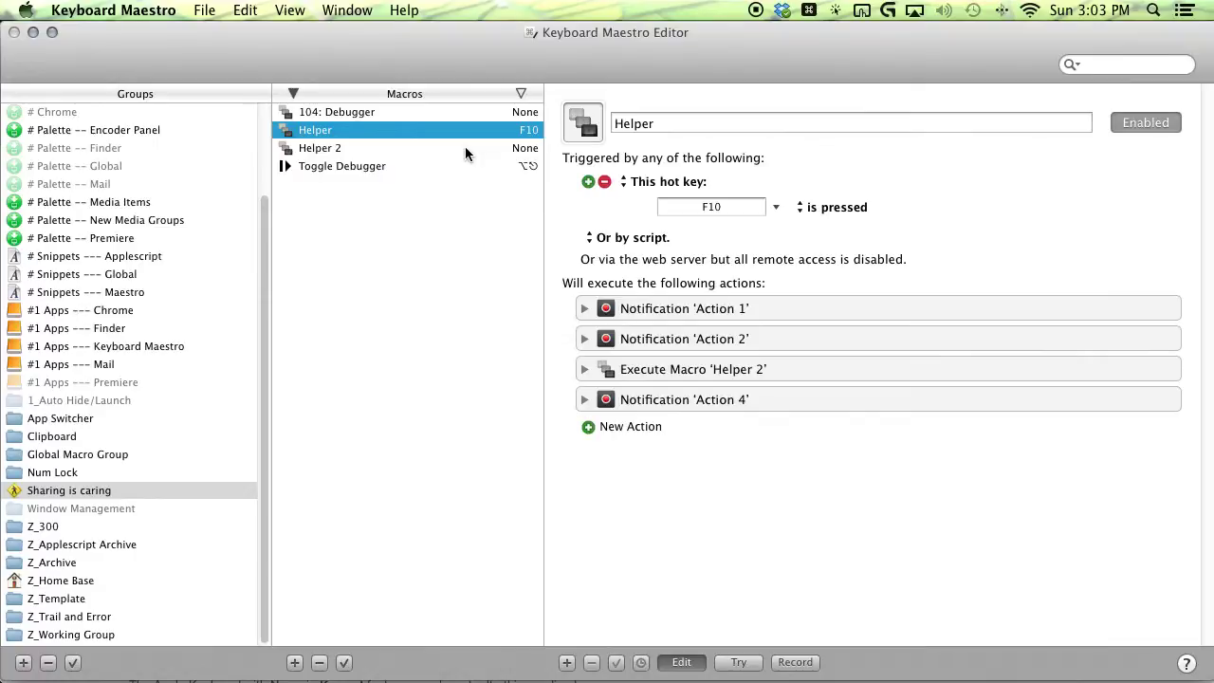
pyautogui.press('alt+F15')
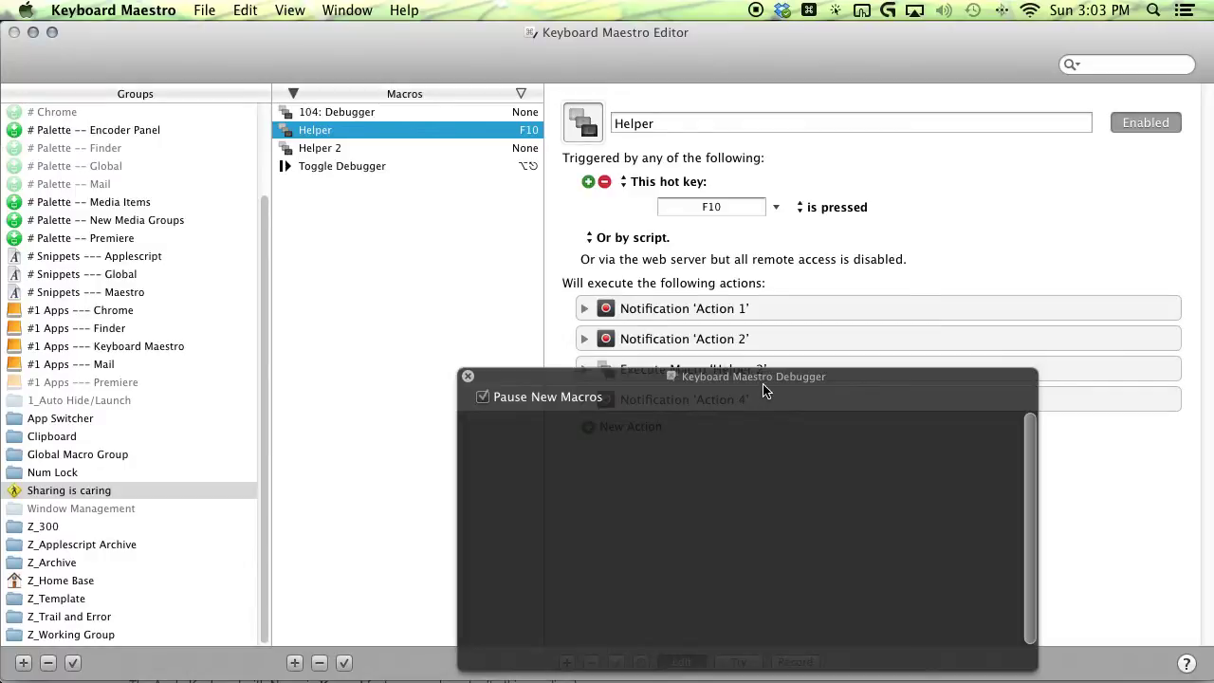
pyautogui.press('F10')
pyautogui.moveTo(747, 377); pyautogui.dragTo(402, 228)
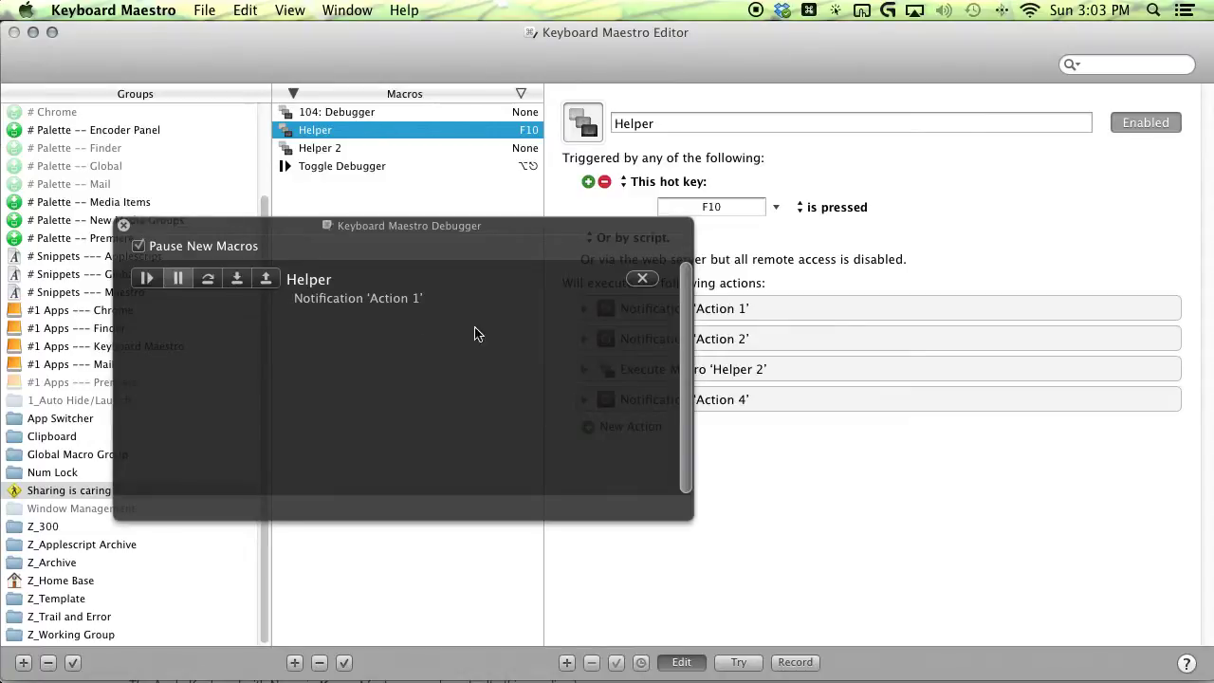
pyautogui.moveTo(450, 225); pyautogui.dragTo(600, 128)
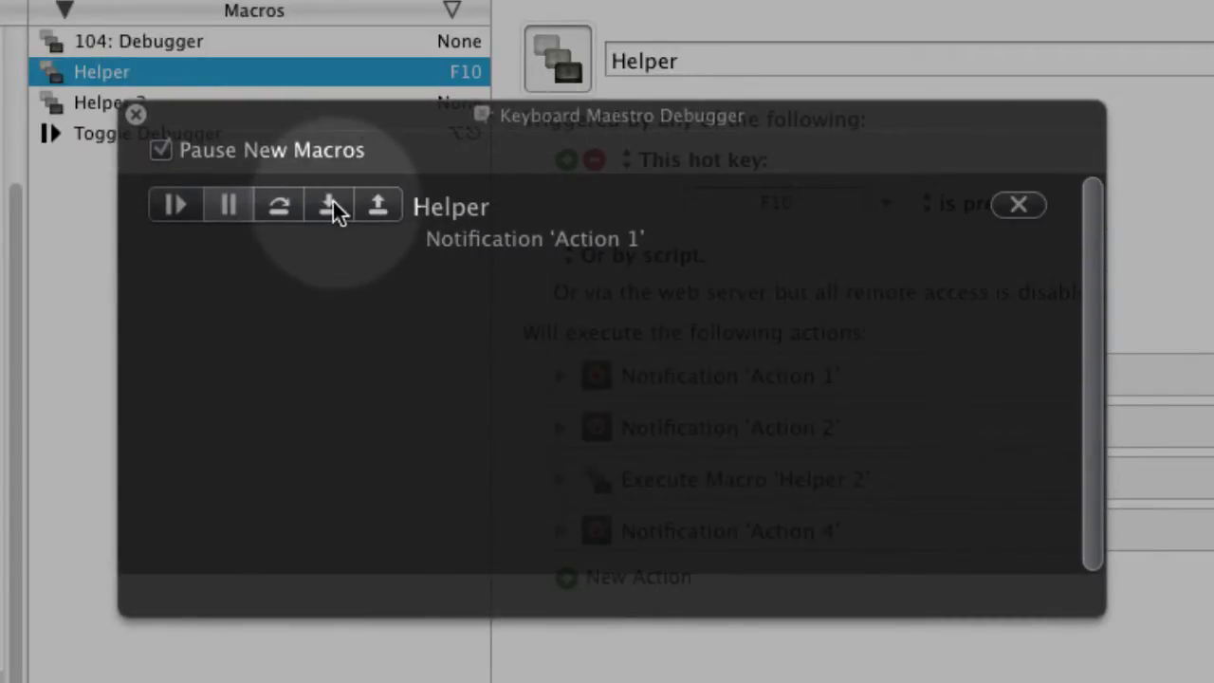
# Step: Step the paused Helper macro through its Action 1 and Action 2 notifications, keeping its action list readable beside the debugger
pyautogui.click(331, 207)
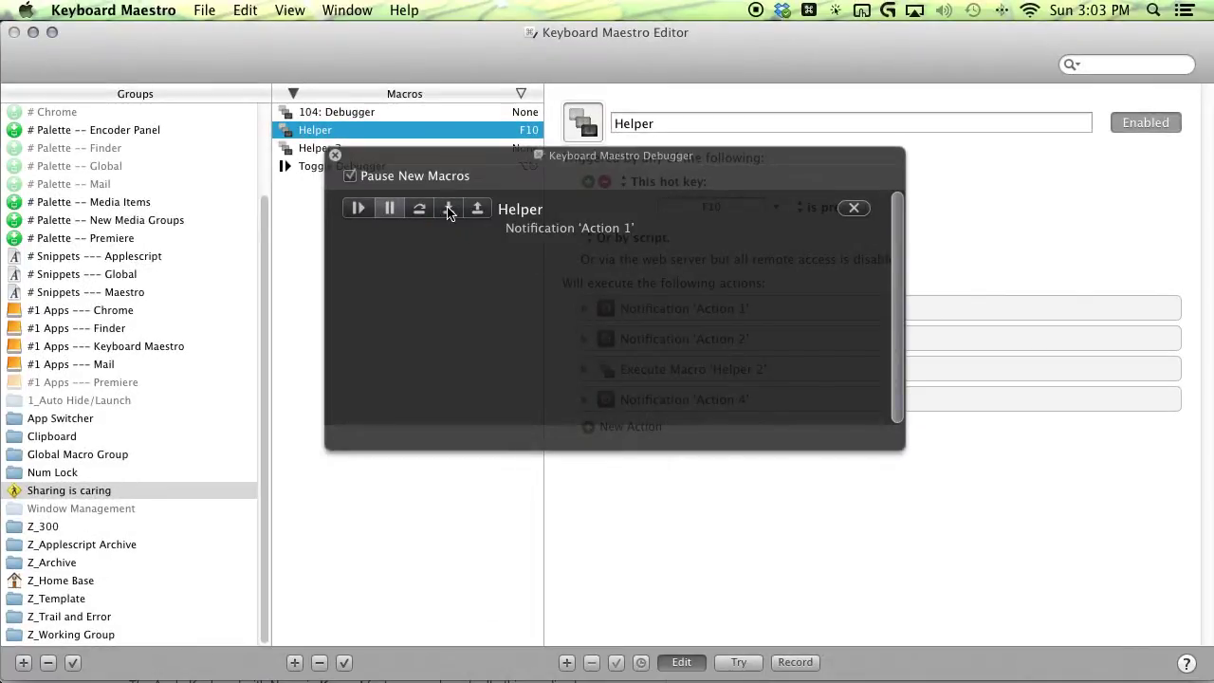
pyautogui.click(450, 213)
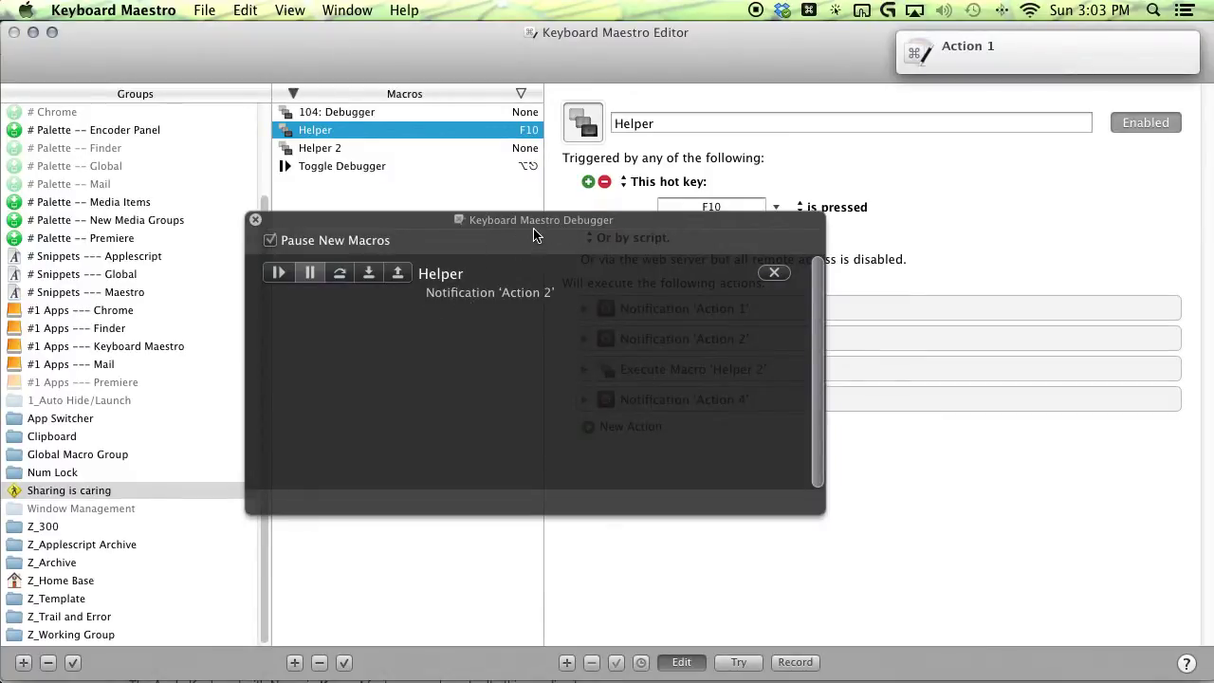
pyautogui.moveTo(534, 235); pyautogui.dragTo(653, 257)
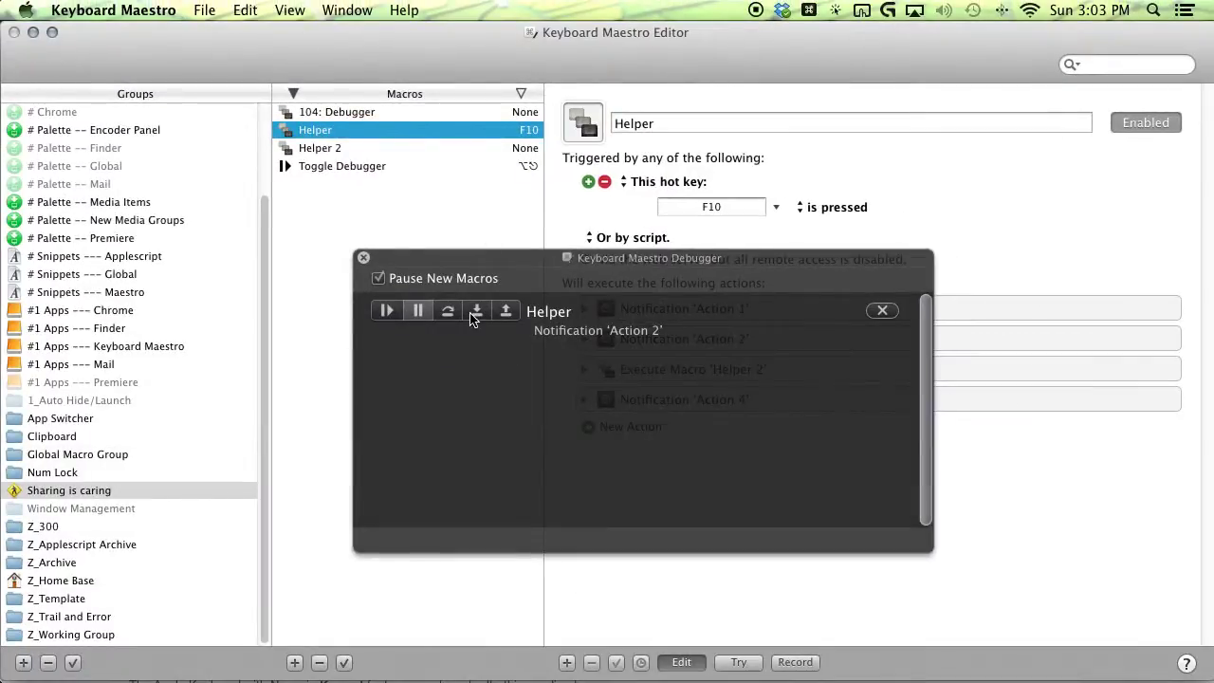
pyautogui.click(479, 319)
pyautogui.moveTo(632, 260); pyautogui.dragTo(648, 392)
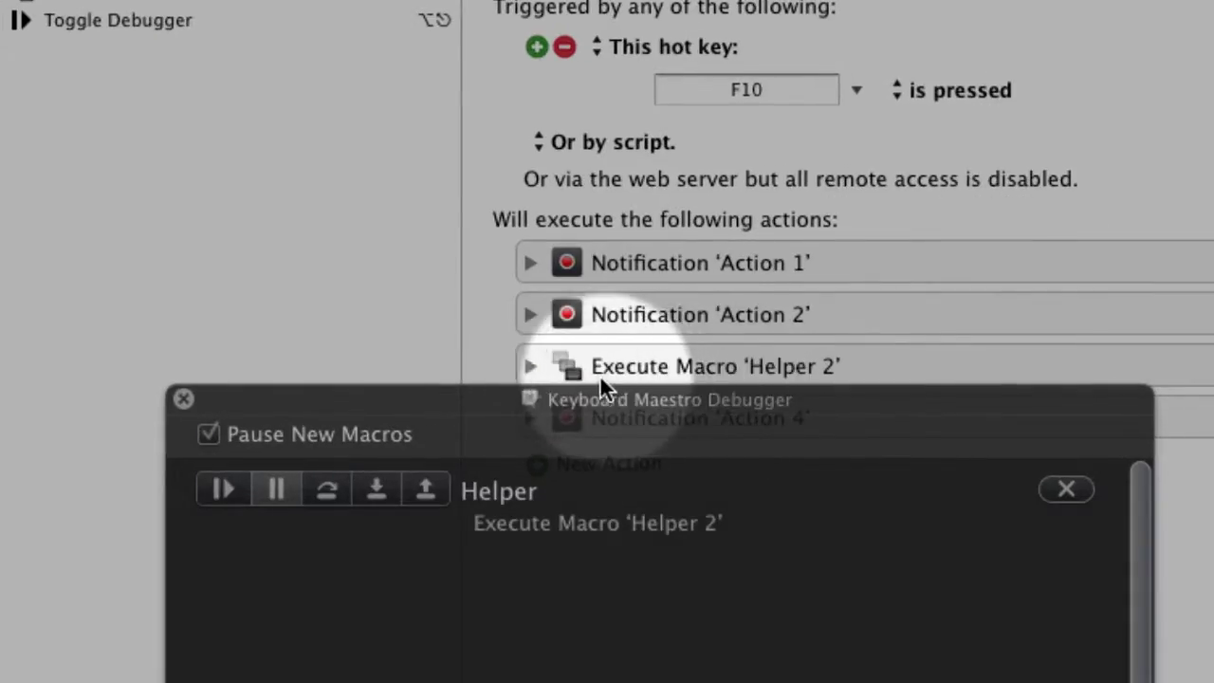
pyautogui.moveTo(696, 406); pyautogui.dragTo(681, 419)
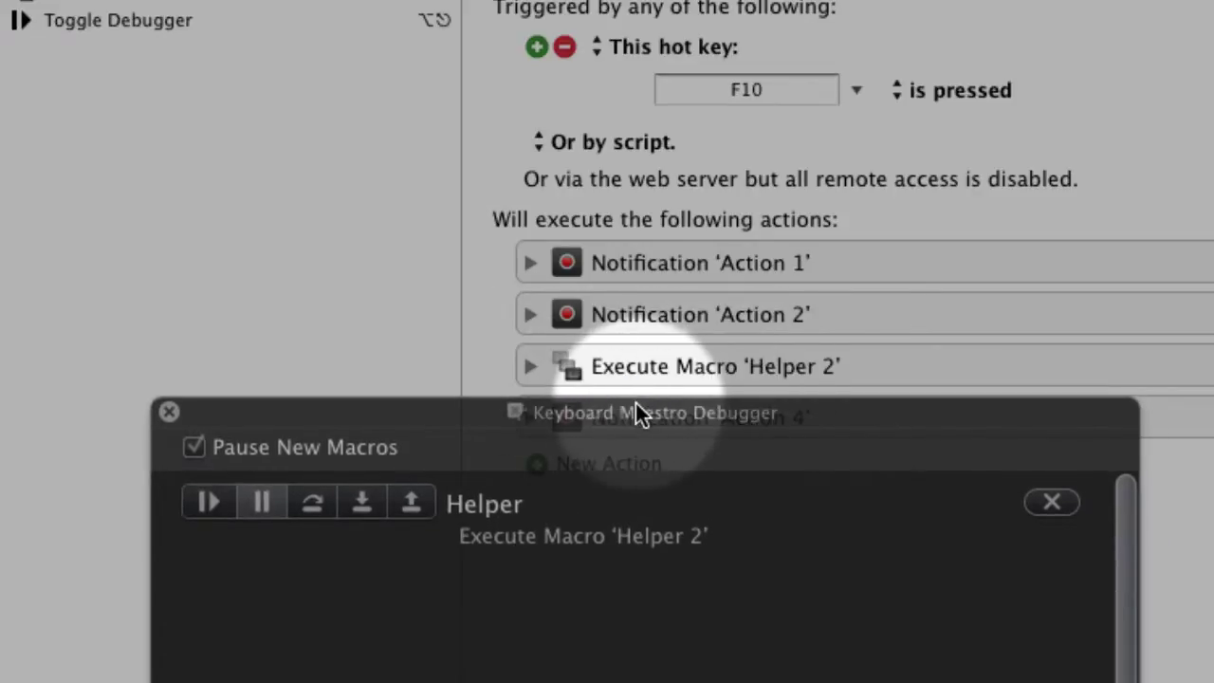
pyautogui.moveTo(636, 411); pyautogui.dragTo(580, 124)
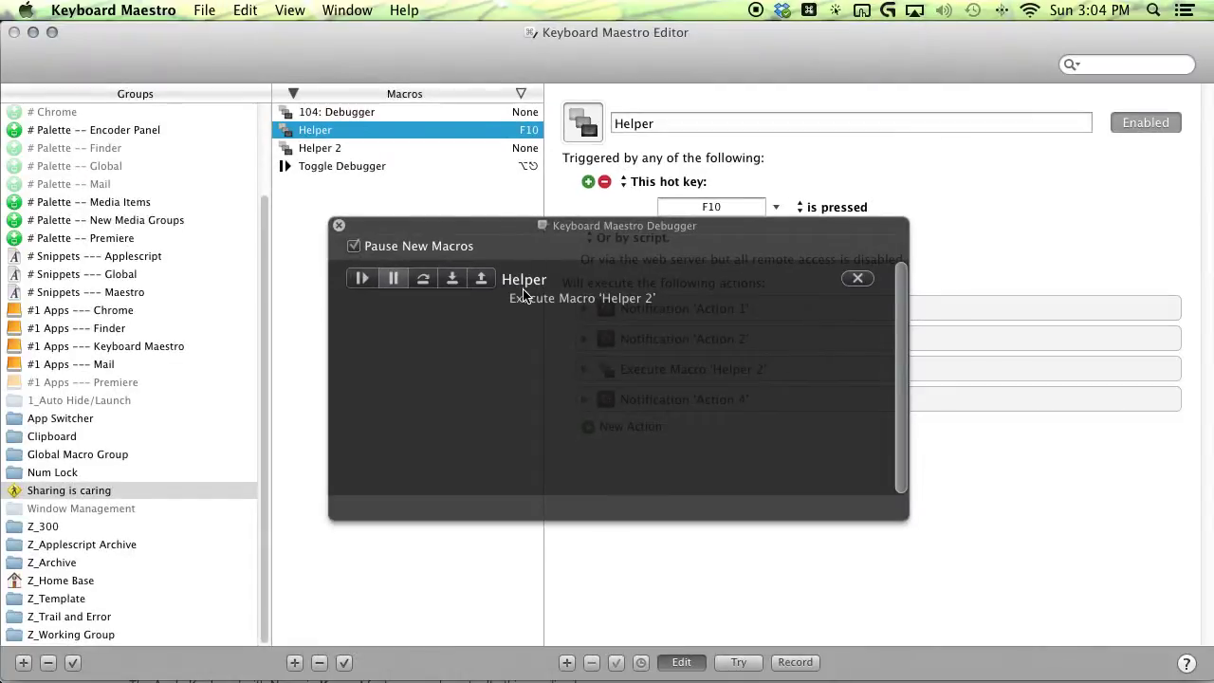
# Step: Step over the Execute Macro 'Helper 2' action in the debugger and uncover the Action 4 notification in the editor
pyautogui.moveTo(504, 228); pyautogui.dragTo(602, 396)
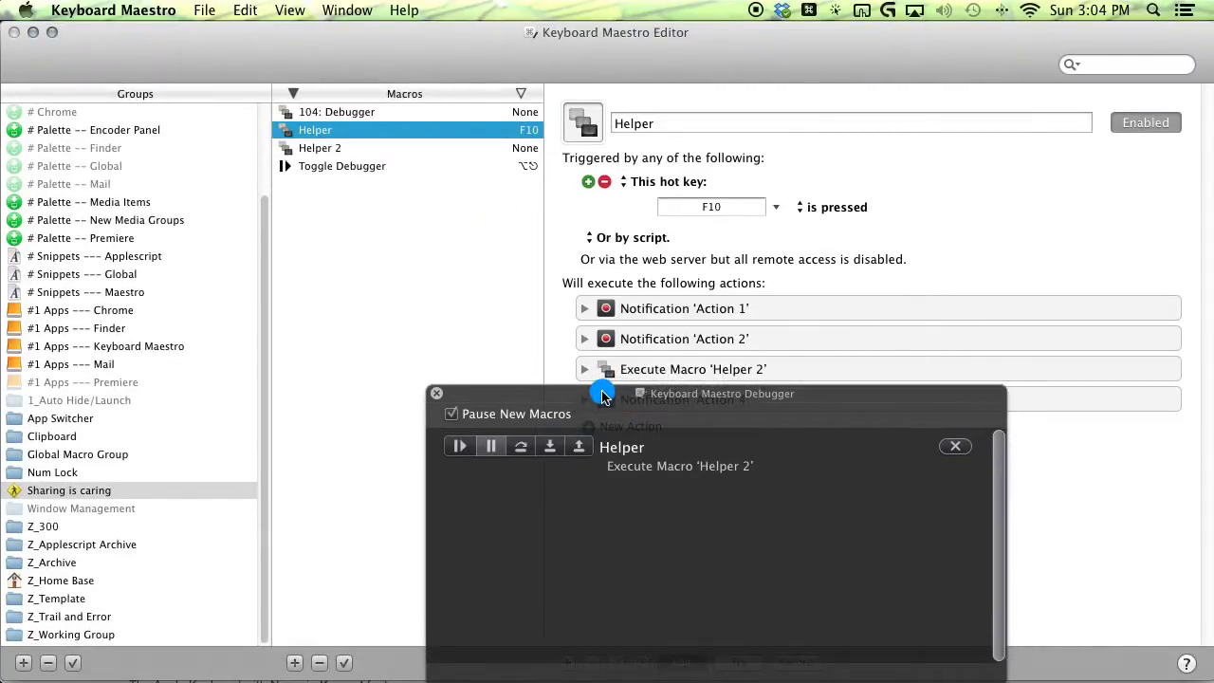
pyautogui.click(521, 447)
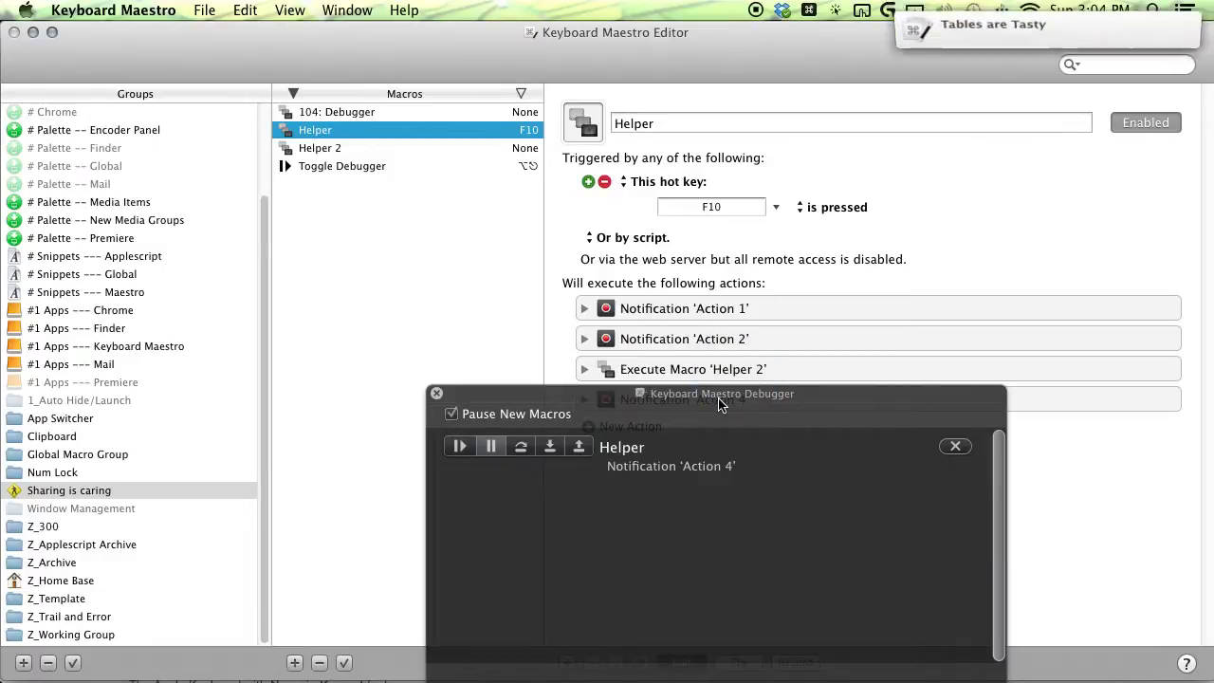
pyautogui.moveTo(718, 393); pyautogui.dragTo(695, 425)
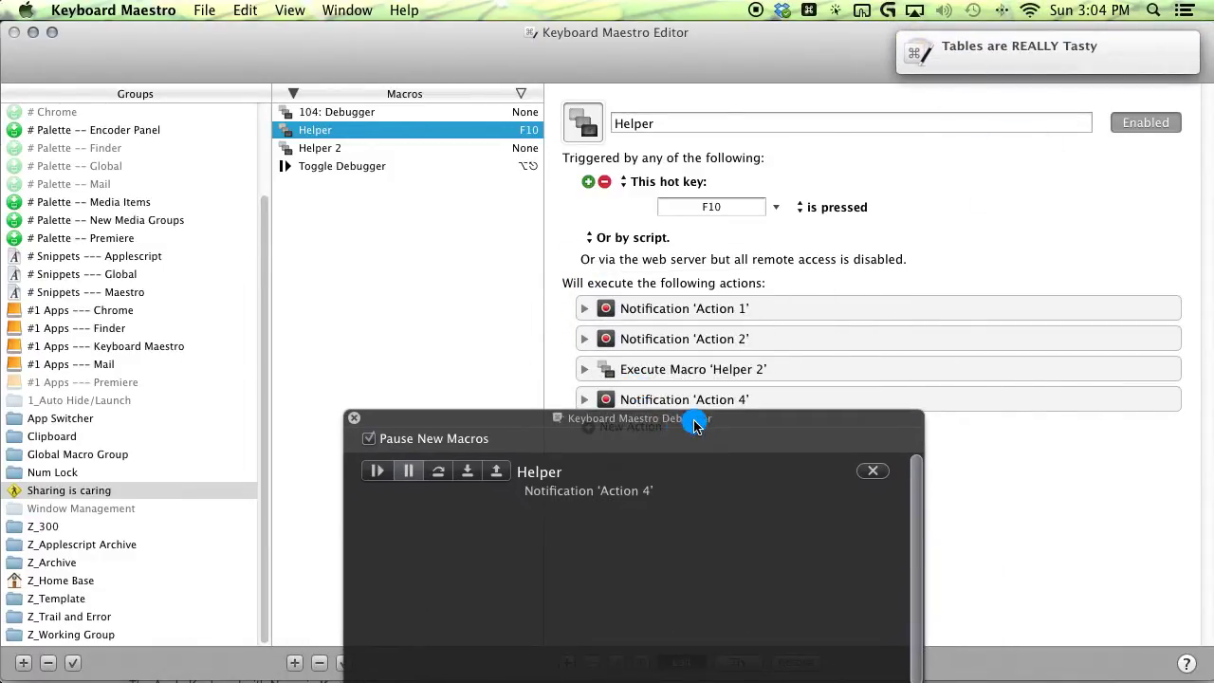
# Step: Step through the Helper macro's final Action 4 notification and close the debugger
pyautogui.click(468, 474)
pyautogui.moveTo(559, 411); pyautogui.dragTo(512, 217)
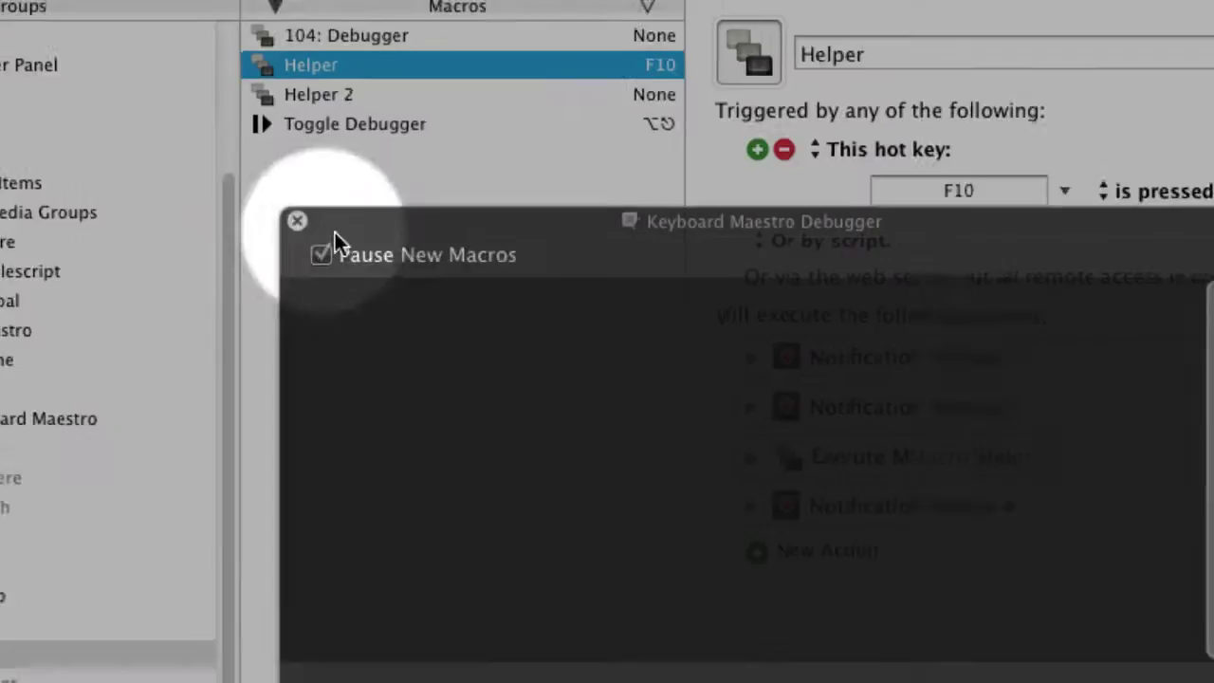
pyautogui.click(322, 245)
pyautogui.click(311, 228)
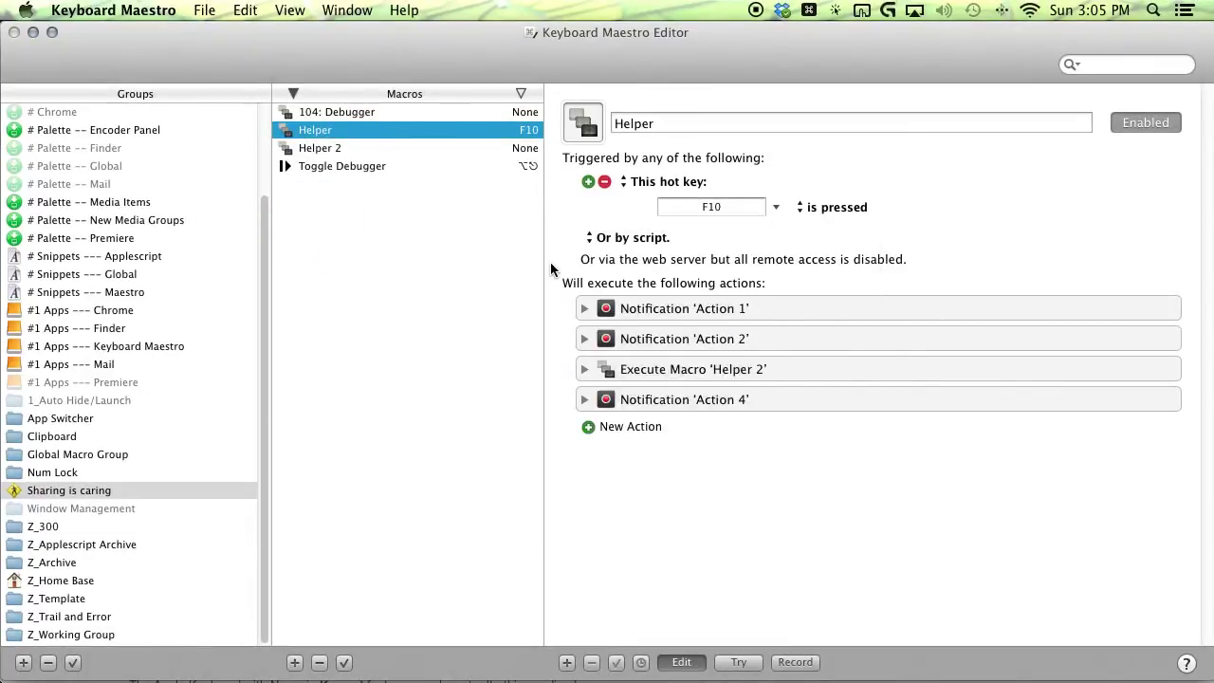
# Step: Insert Debugger Breakpoint This Macro actions after Notification 'Action 1' and after Execute Macro 'Helper 2' in the Helper macro
pyautogui.press('super+k')
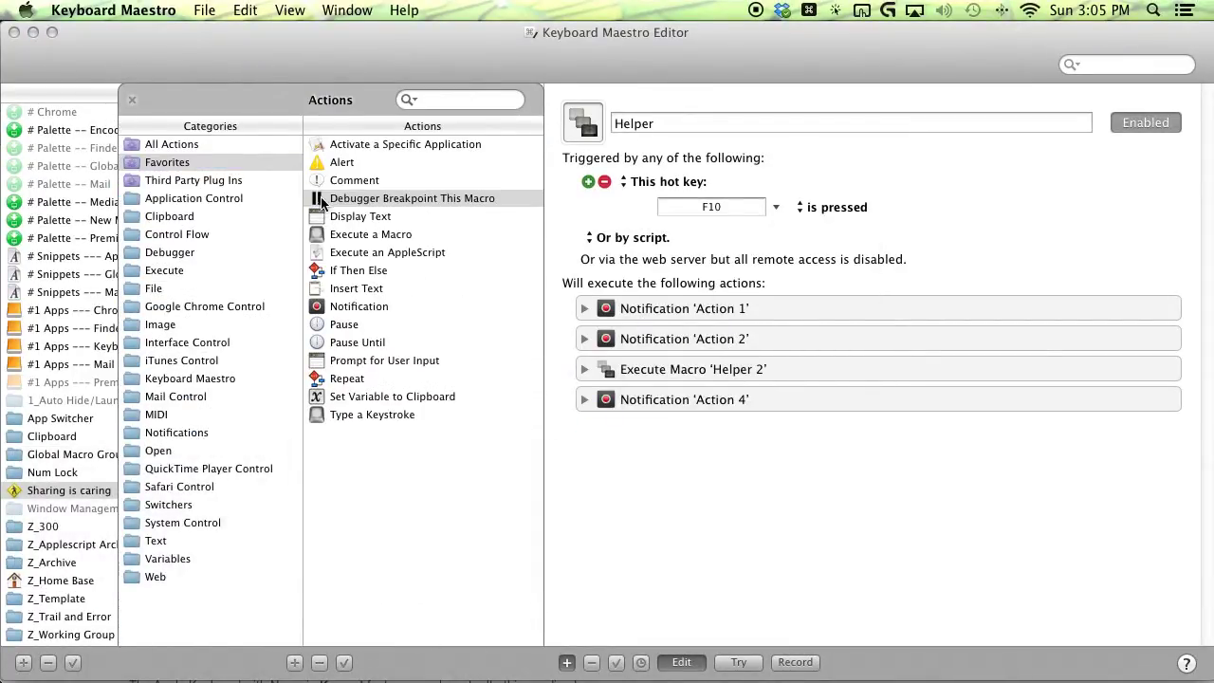
pyautogui.moveTo(323, 203); pyautogui.dragTo(626, 338)
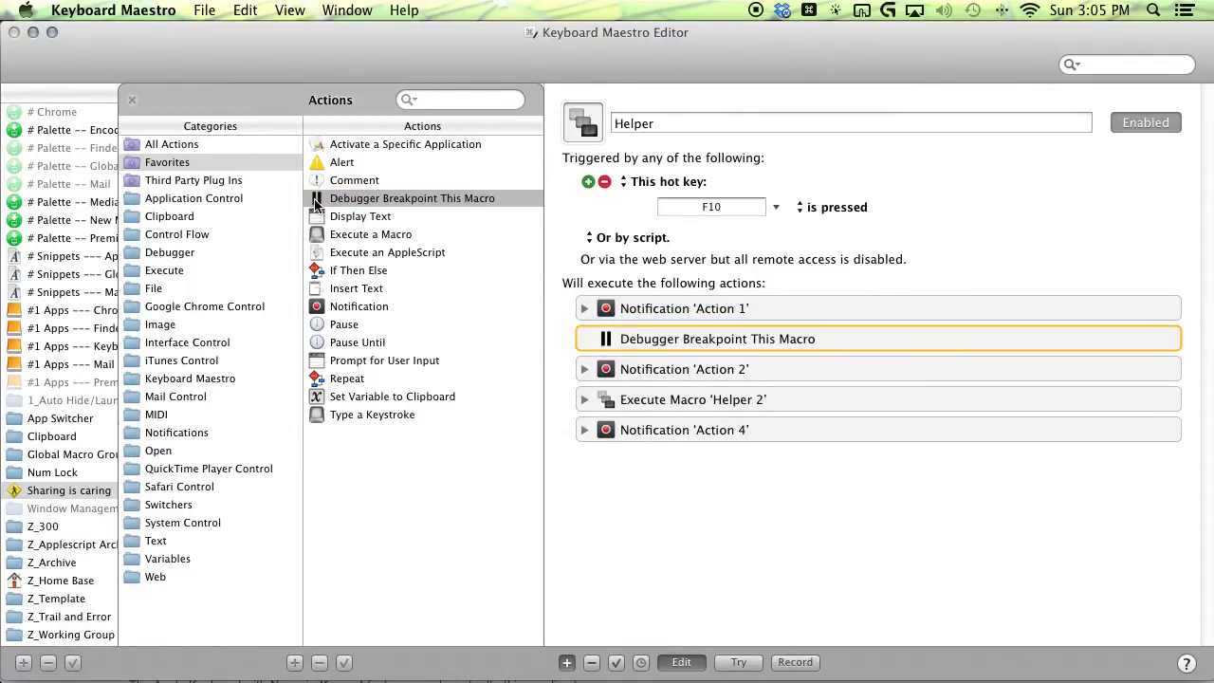
pyautogui.moveTo(316, 204); pyautogui.dragTo(752, 414)
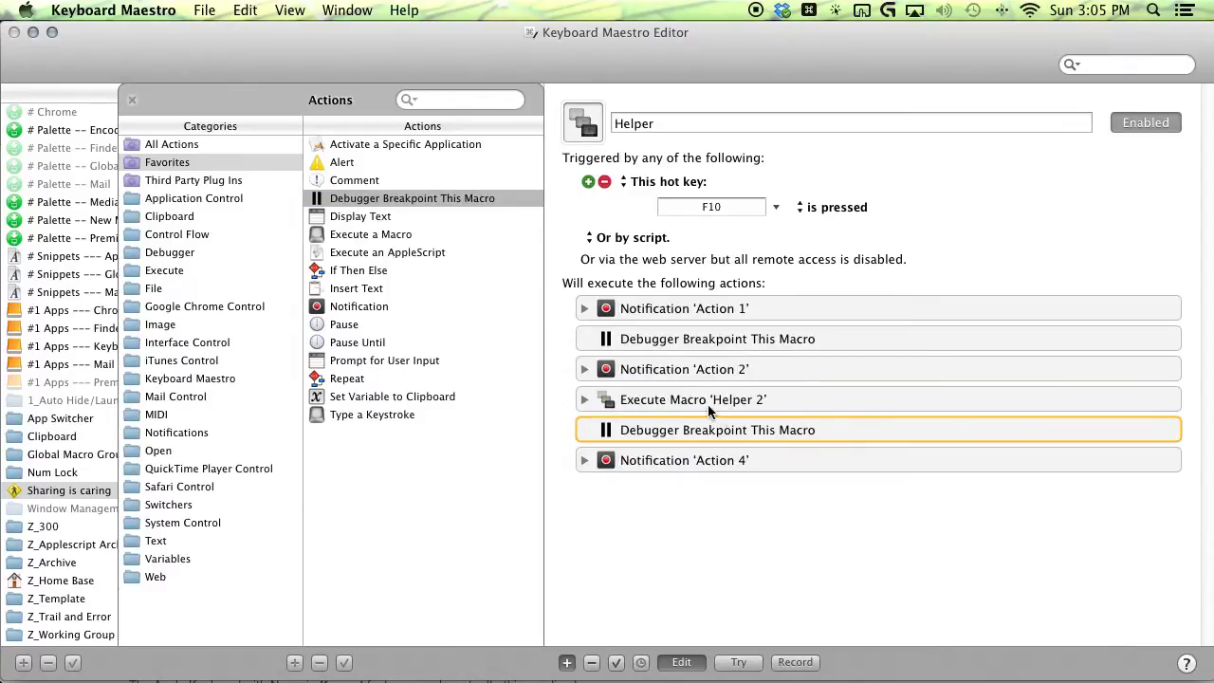
pyautogui.press('super+k')
pyautogui.click(722, 341)
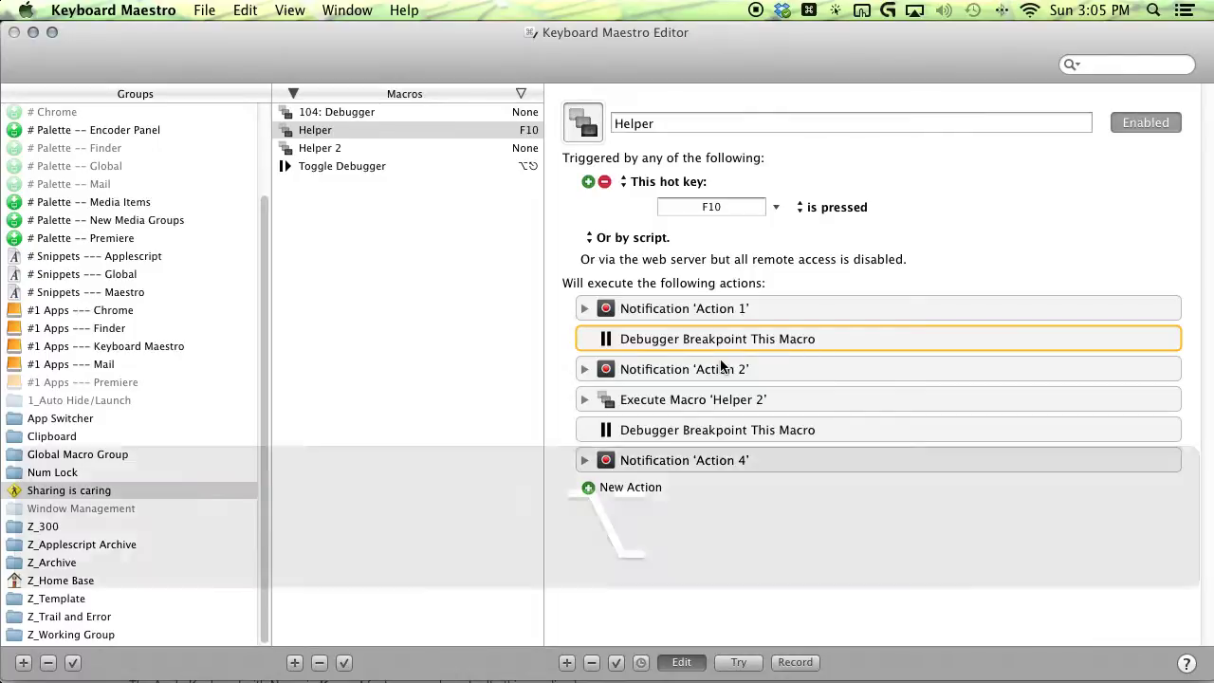
# Step: Open the debugger, trigger the Helper macro, and continue it past Notification 'Action 1' to the first breakpoint
pyautogui.hotkey('alt', 'Escape')
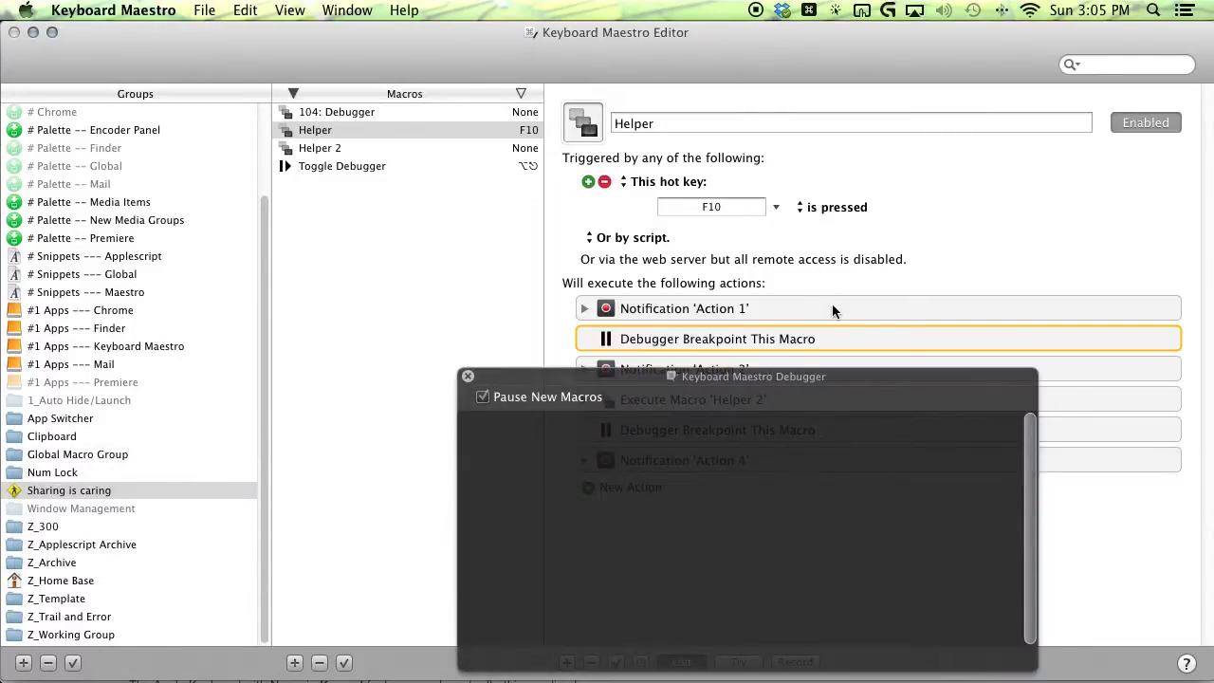
pyautogui.press('F10')
pyautogui.moveTo(790, 378); pyautogui.dragTo(668, 327)
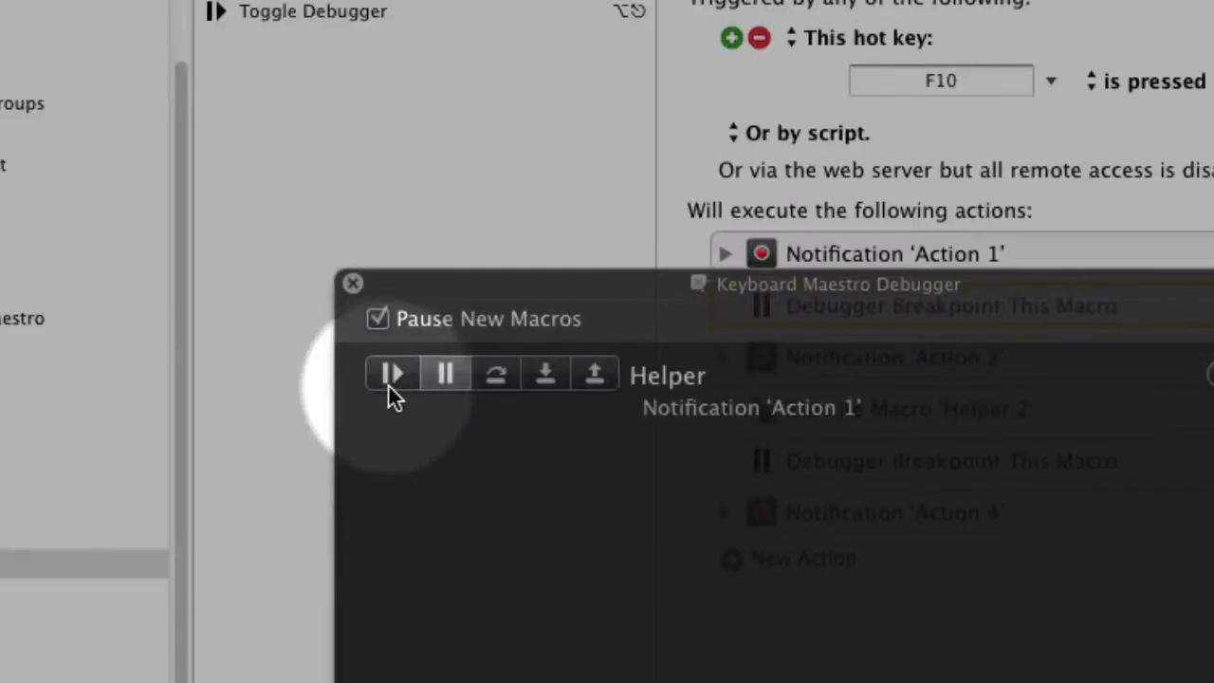
pyautogui.click(389, 379)
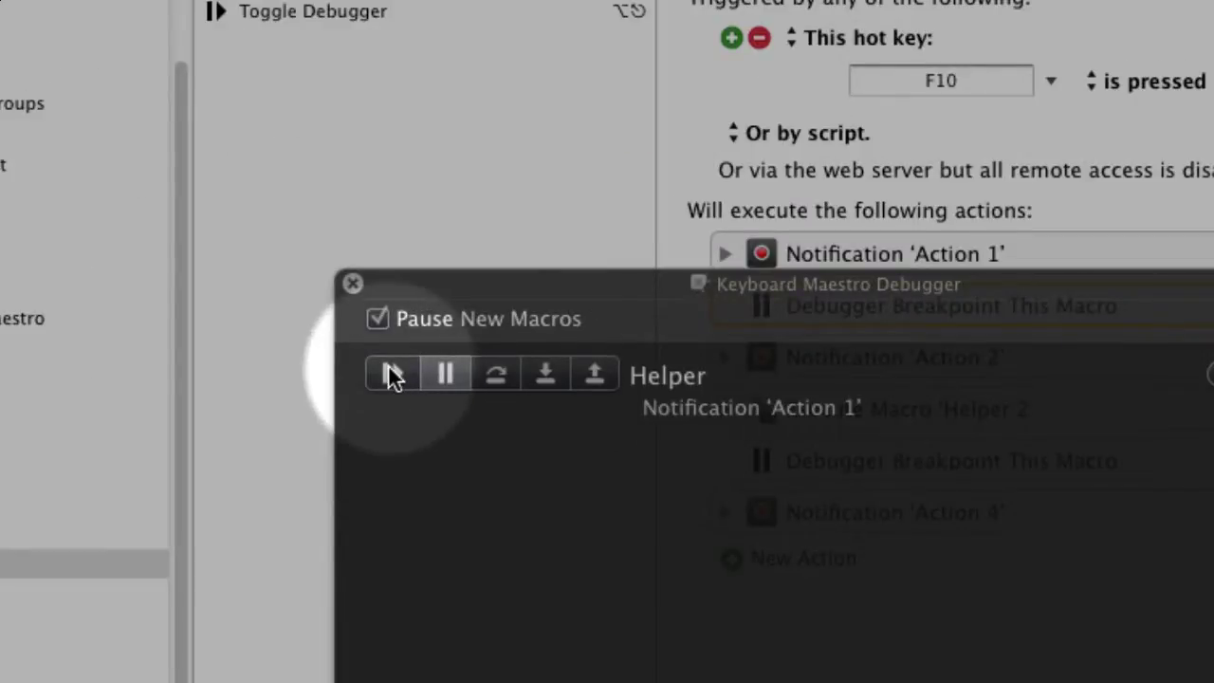
pyautogui.moveTo(605, 325); pyautogui.dragTo(655, 336)
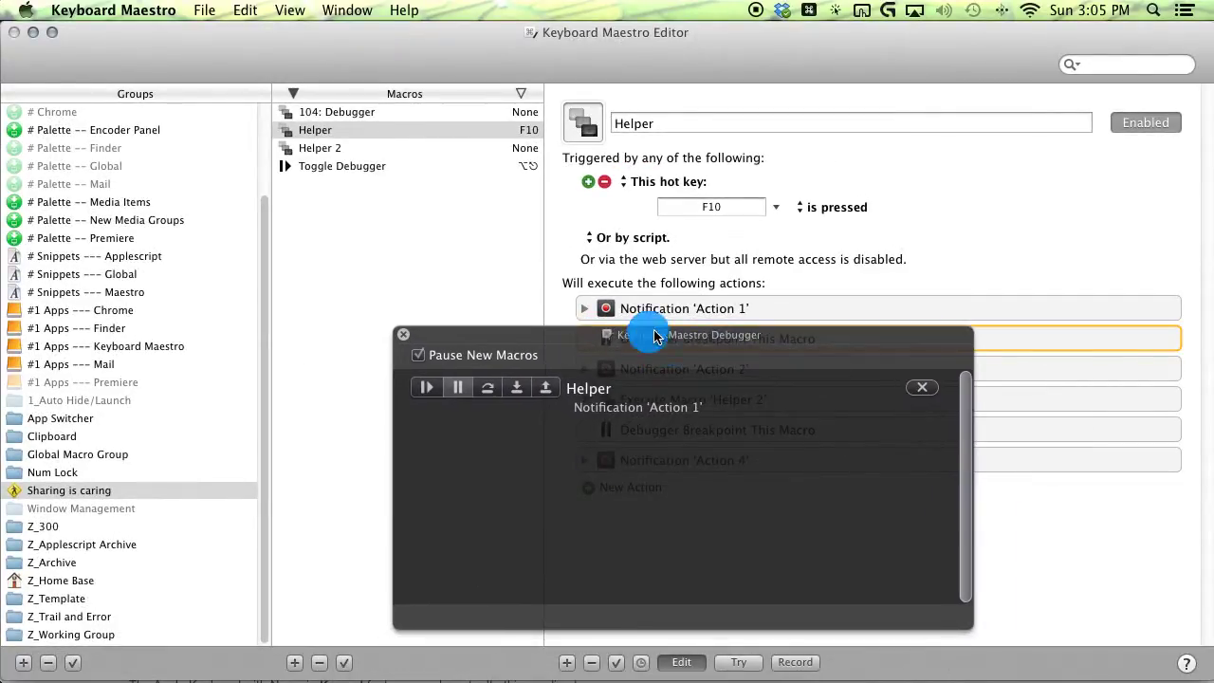
pyautogui.click(426, 393)
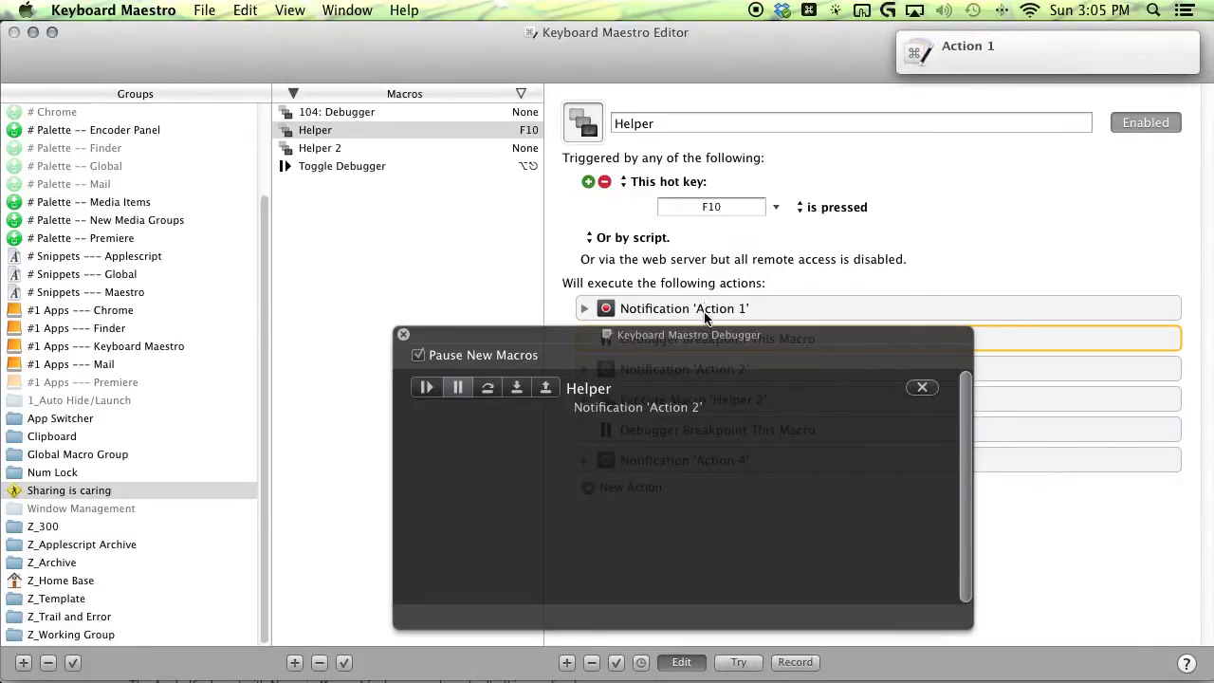
# Step: Continue the Helper macro from Notification 'Action 2' through its second breakpoint to the end, and close the debugger
pyautogui.moveTo(707, 334); pyautogui.dragTo(743, 429)
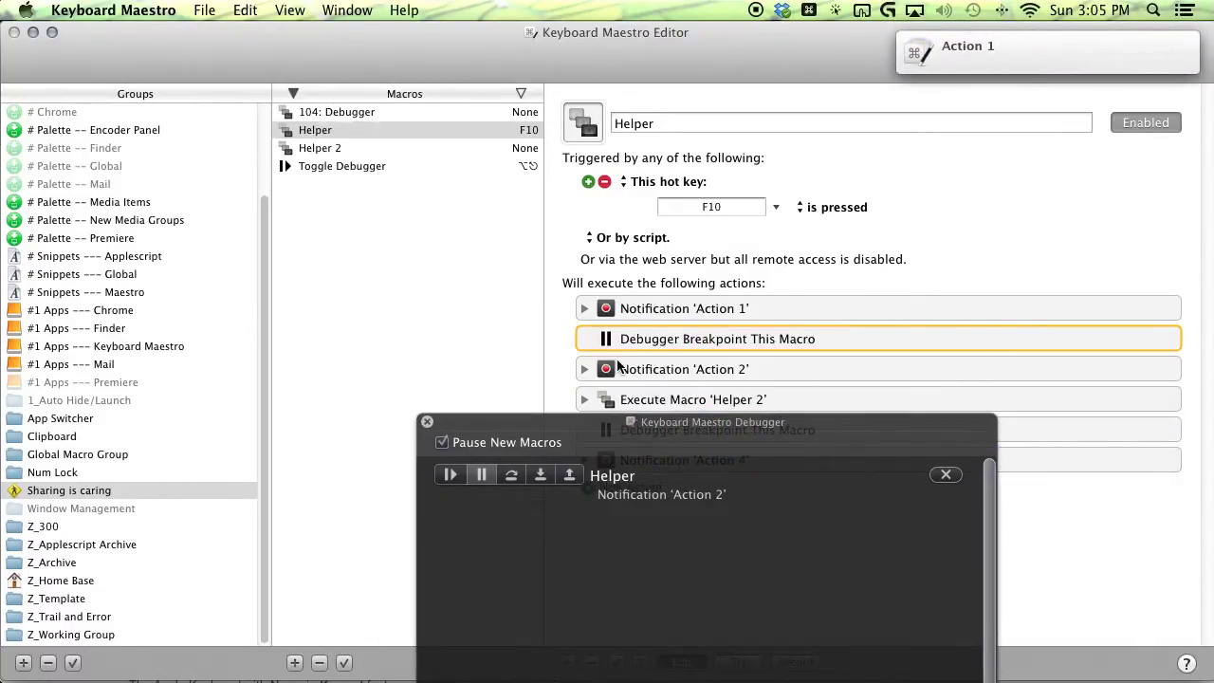
pyautogui.click(451, 474)
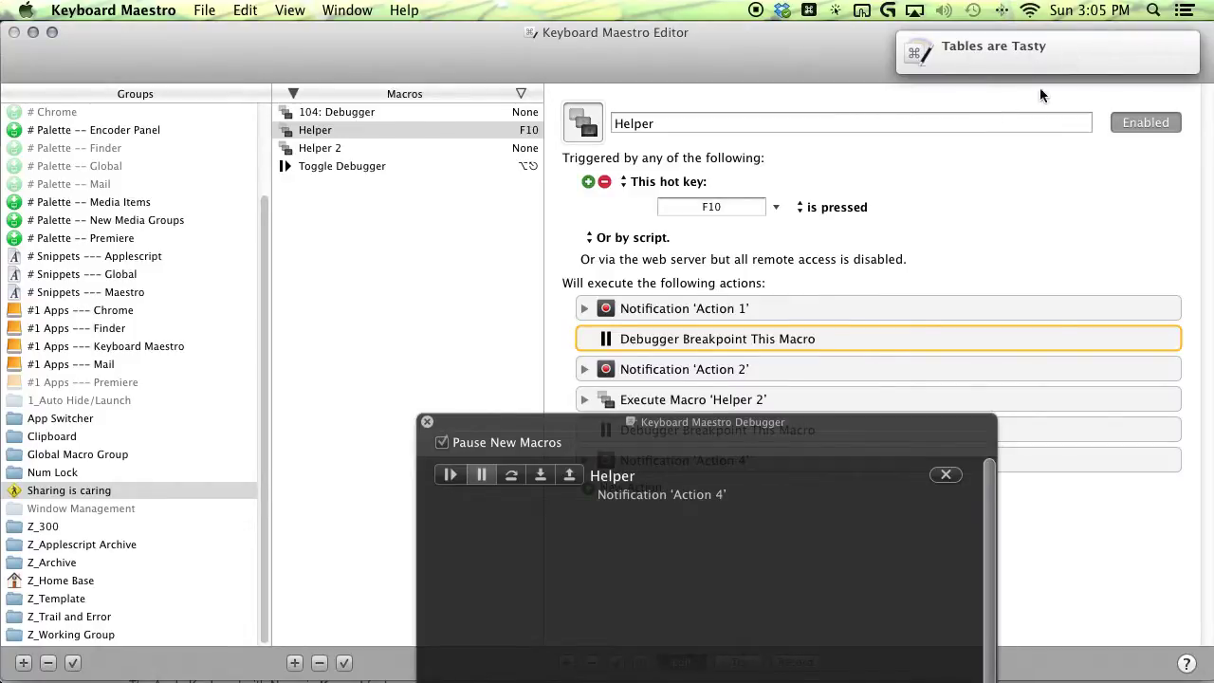
pyautogui.moveTo(772, 427); pyautogui.dragTo(763, 330)
pyautogui.click(442, 379)
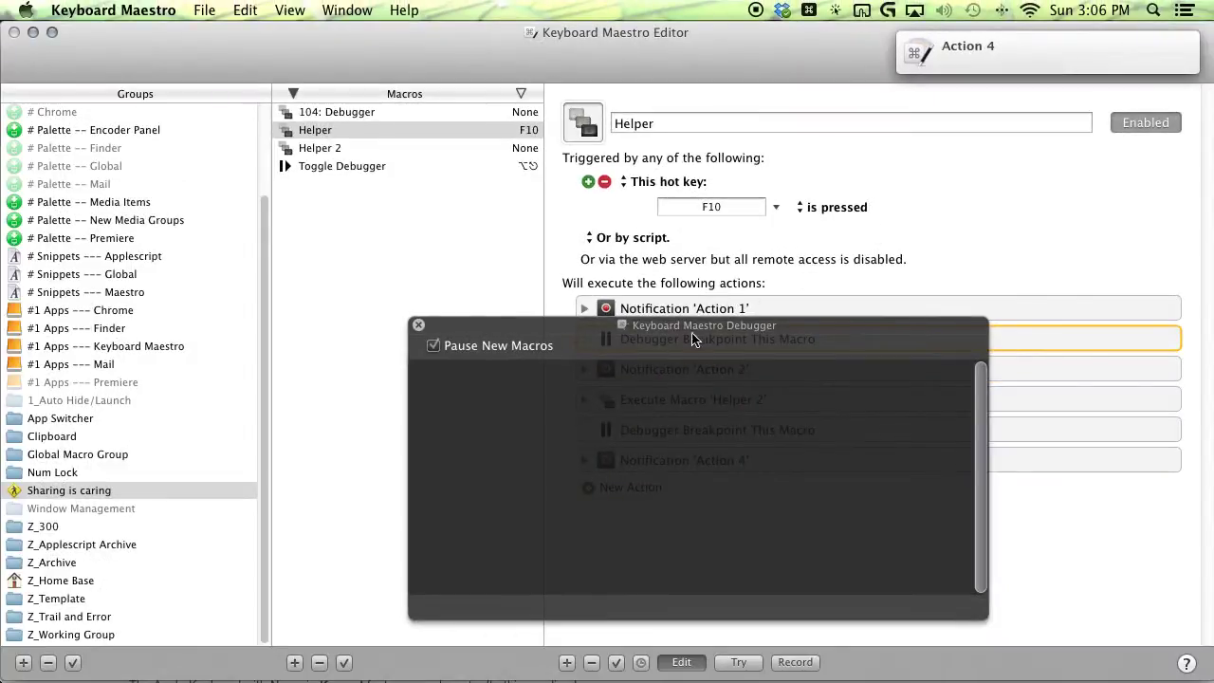
pyautogui.moveTo(693, 337); pyautogui.dragTo(481, 236)
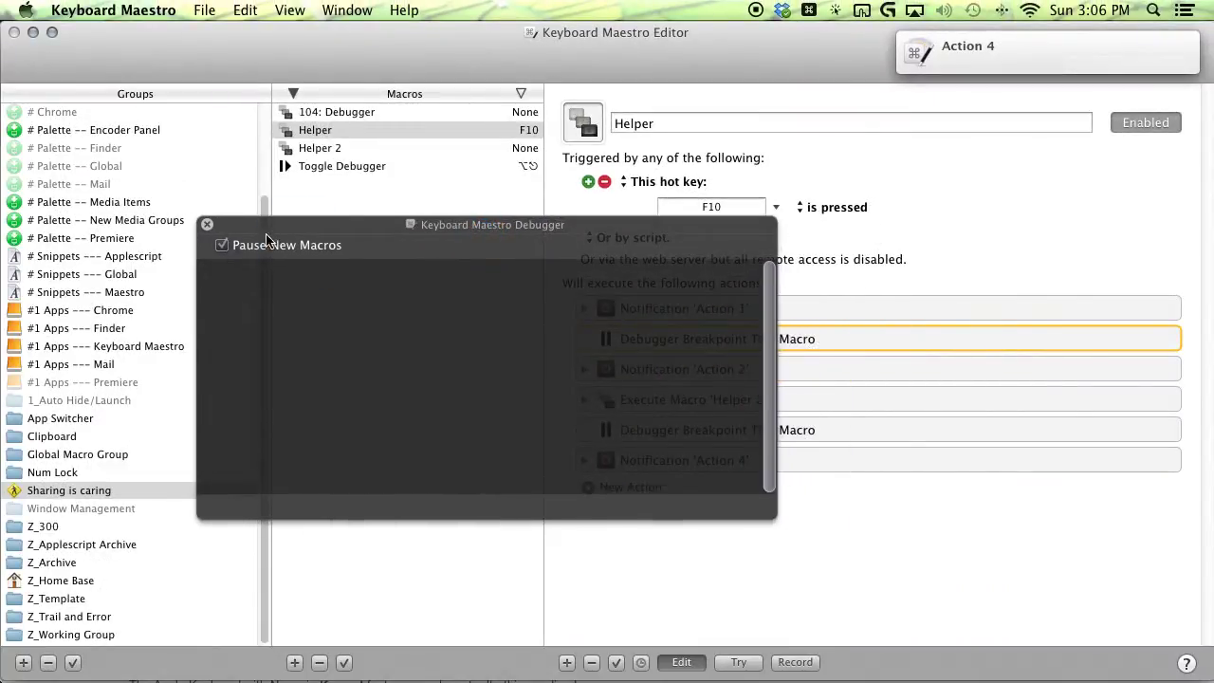
pyautogui.click(208, 226)
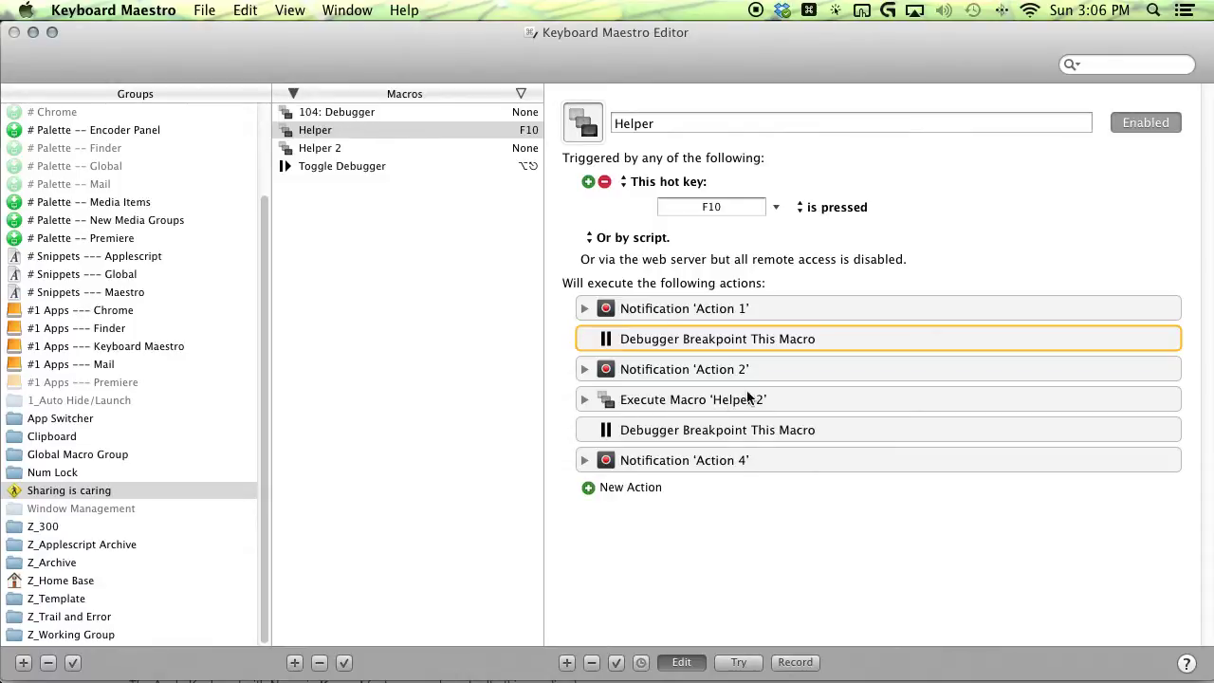
# Step: Review the Helper 2 and Helper macros, and open the 104: Debugger macro with its first comment collapsed
pyautogui.click(380, 149)
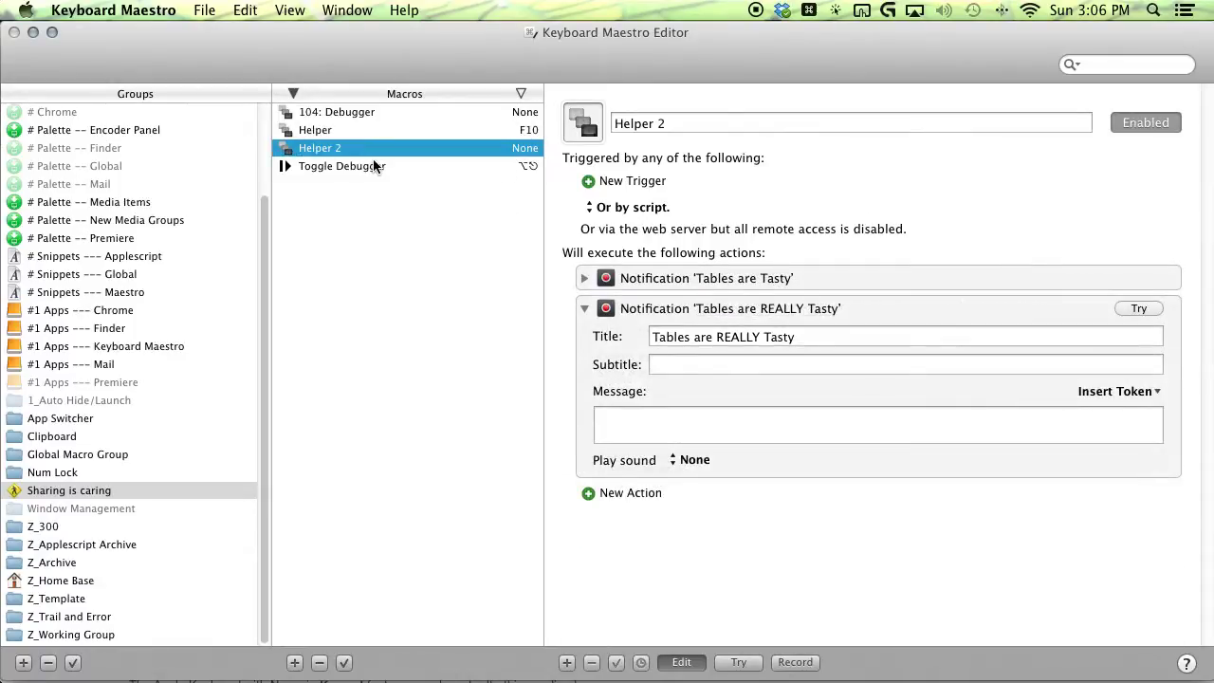
pyautogui.click(375, 132)
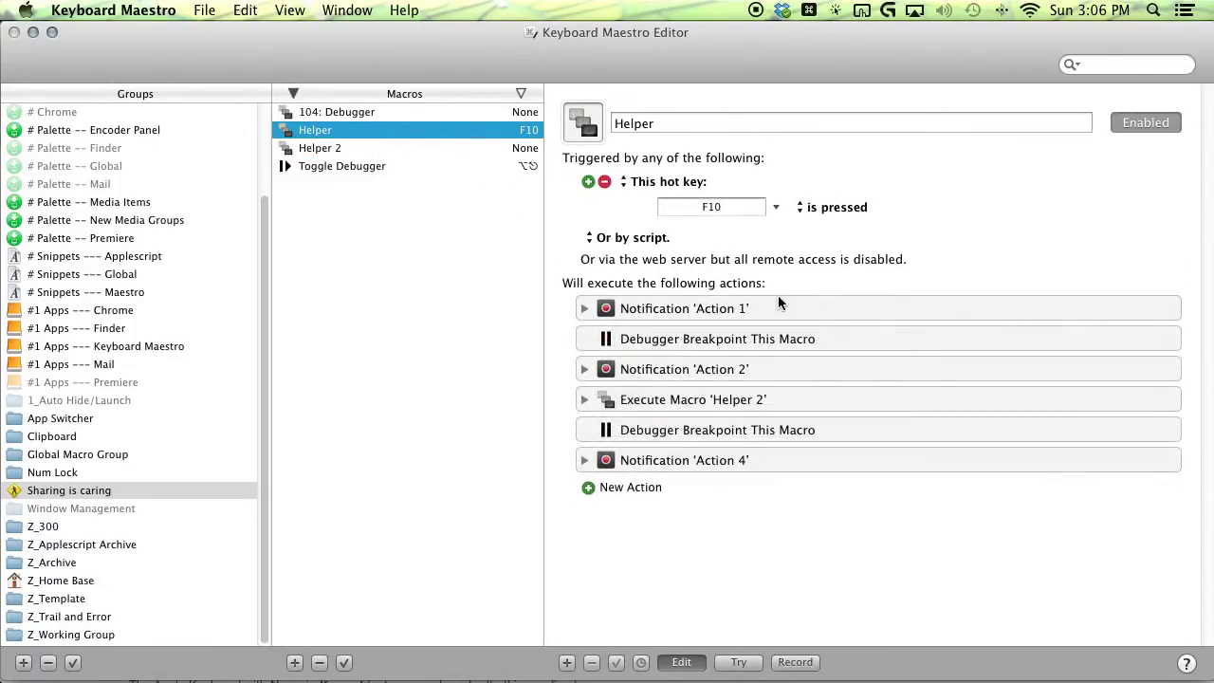
pyautogui.click(389, 113)
pyautogui.click(640, 283)
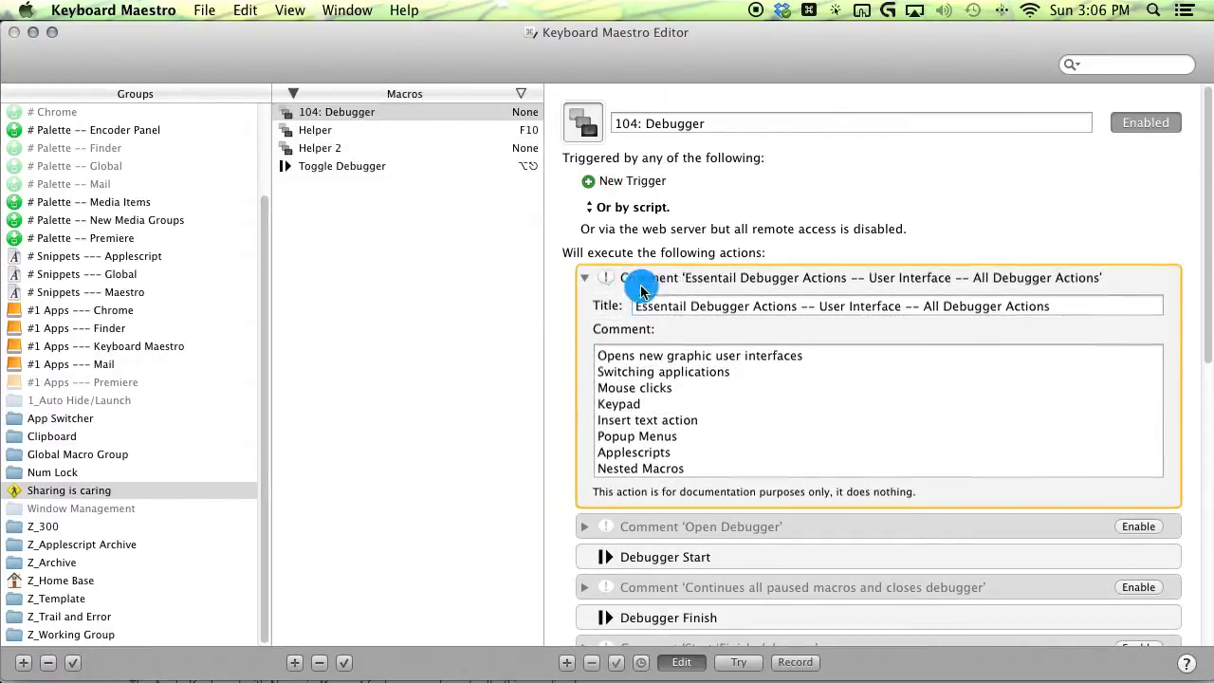
pyautogui.scroll(-3, 830, 240)
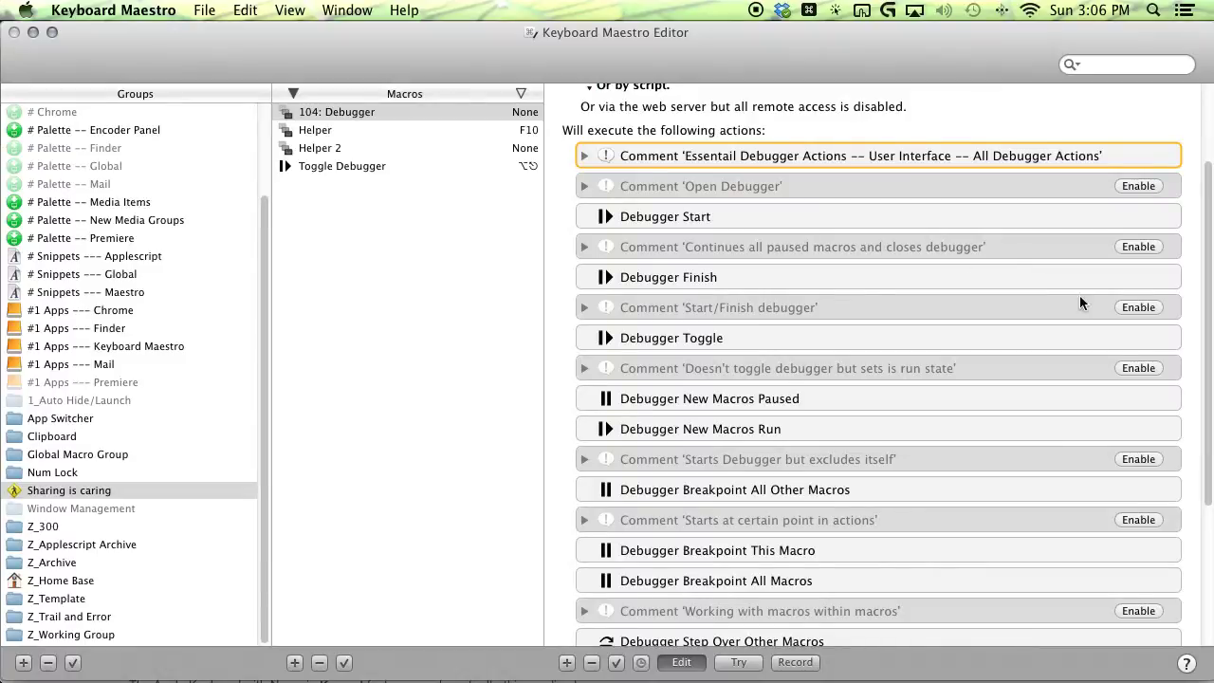
# Step: Show the Debugger category of available actions and examine the macro's actions from Debugger Start through Debugger New Macros Run
pyautogui.click(747, 188)
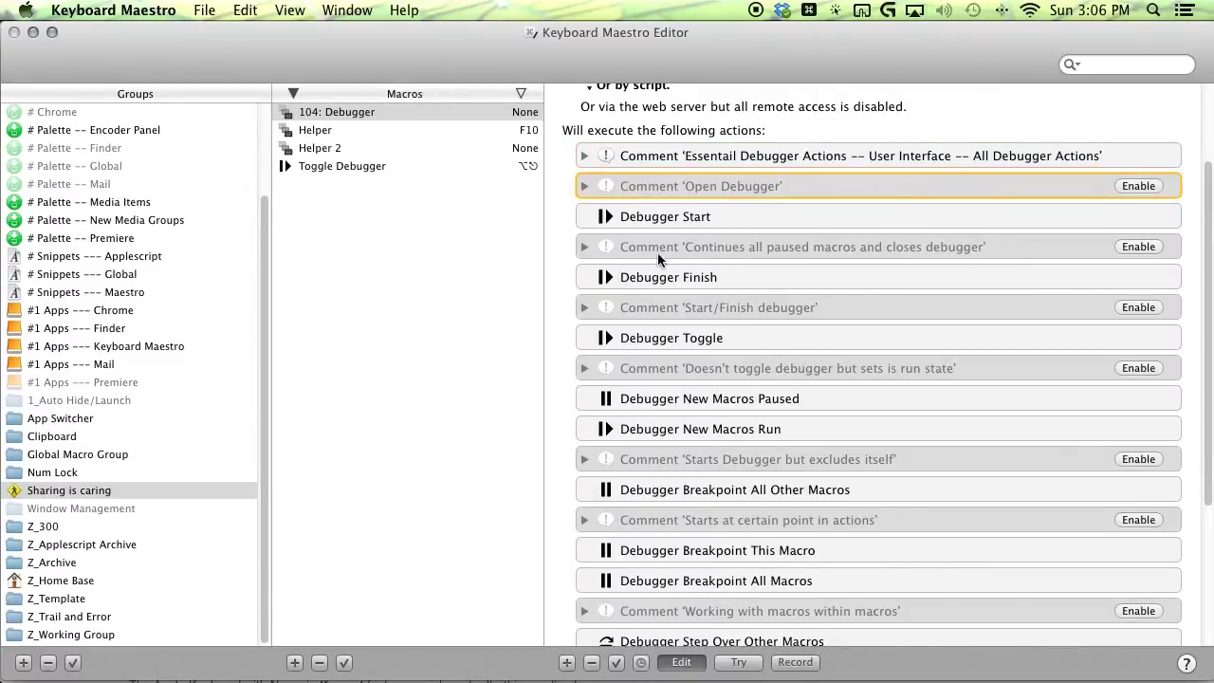
pyautogui.press('super+k')
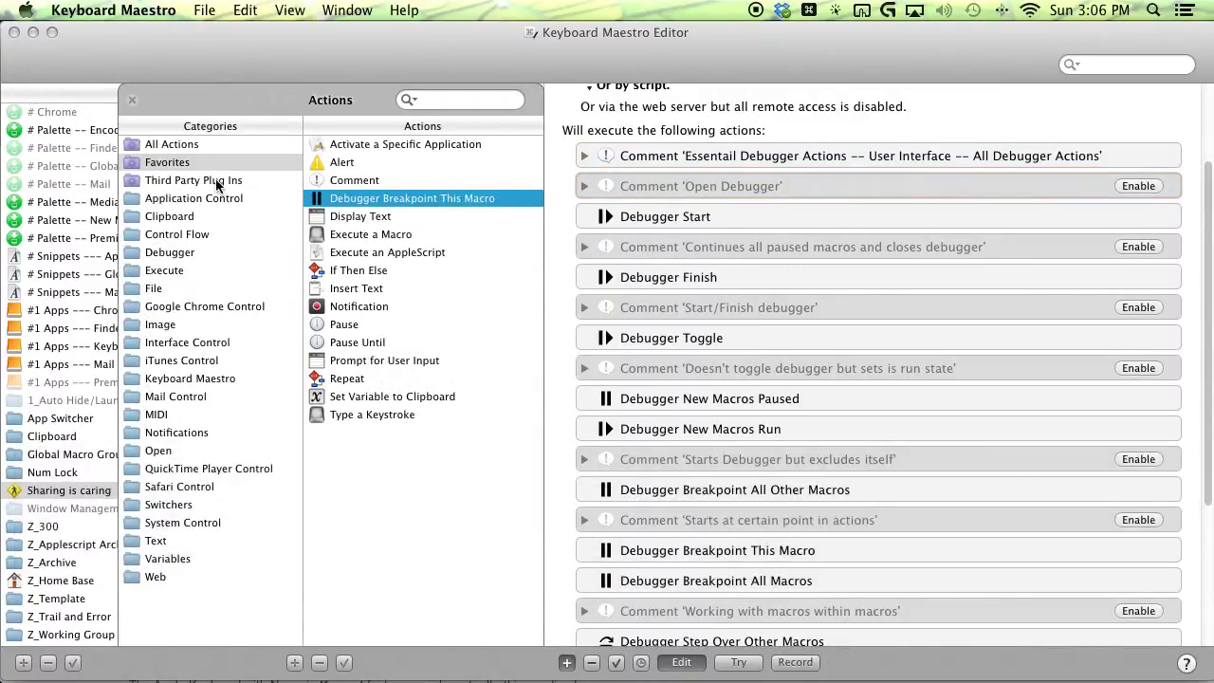
pyautogui.click(189, 251)
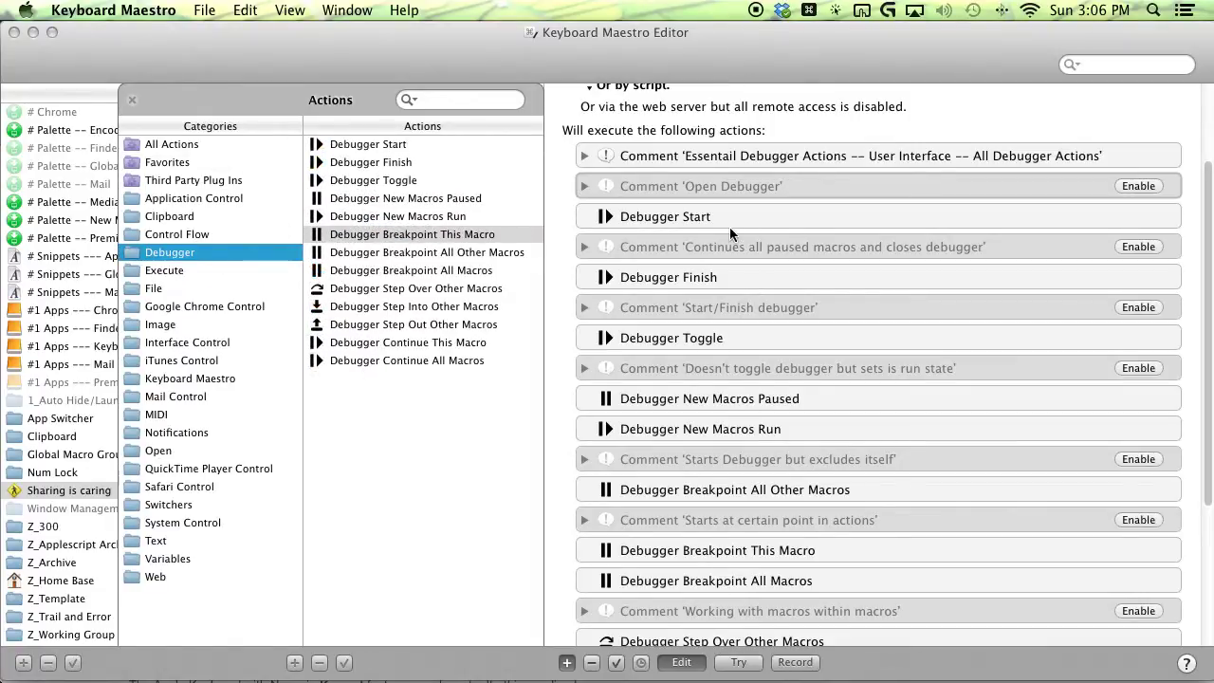
pyautogui.click(835, 218)
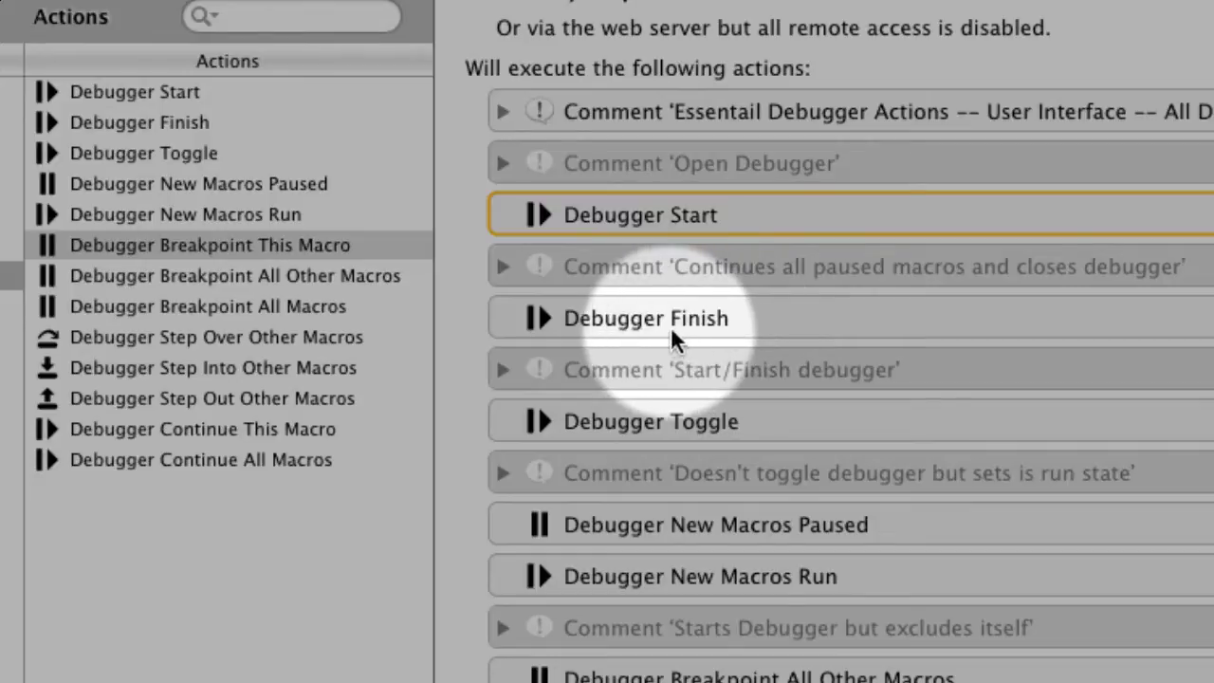
pyautogui.scroll(-1, 759, 326)
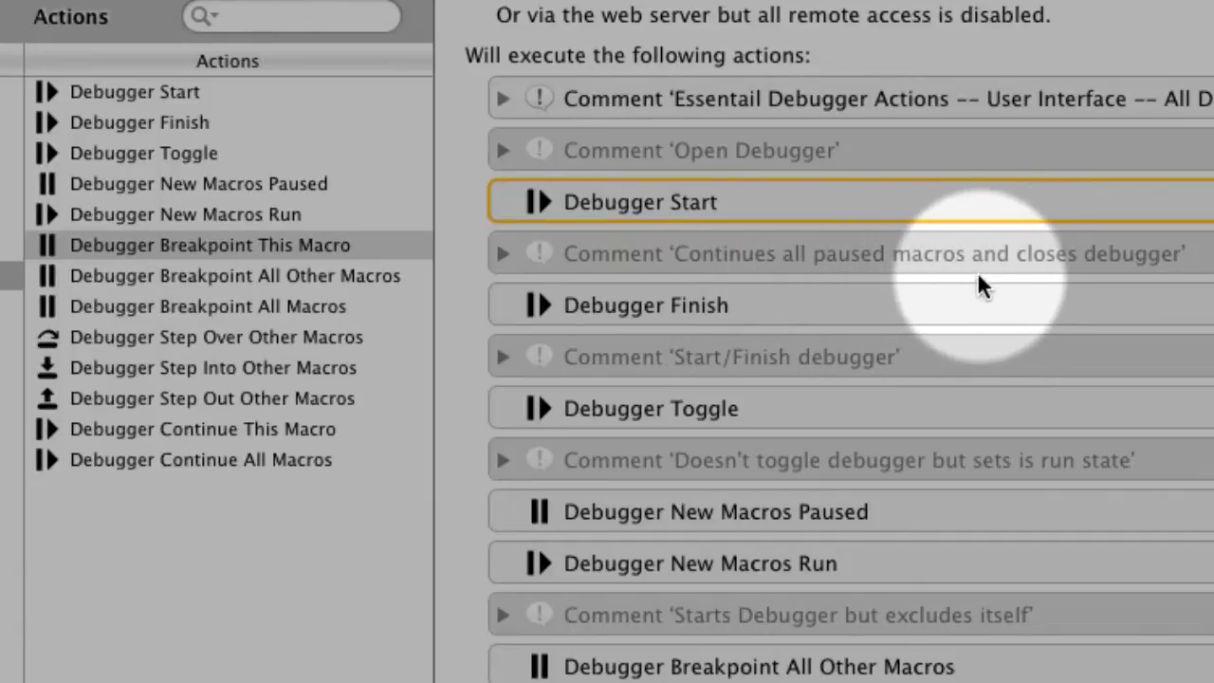
pyautogui.scroll(-1, 977, 279)
pyautogui.scroll(-3, 939, 294)
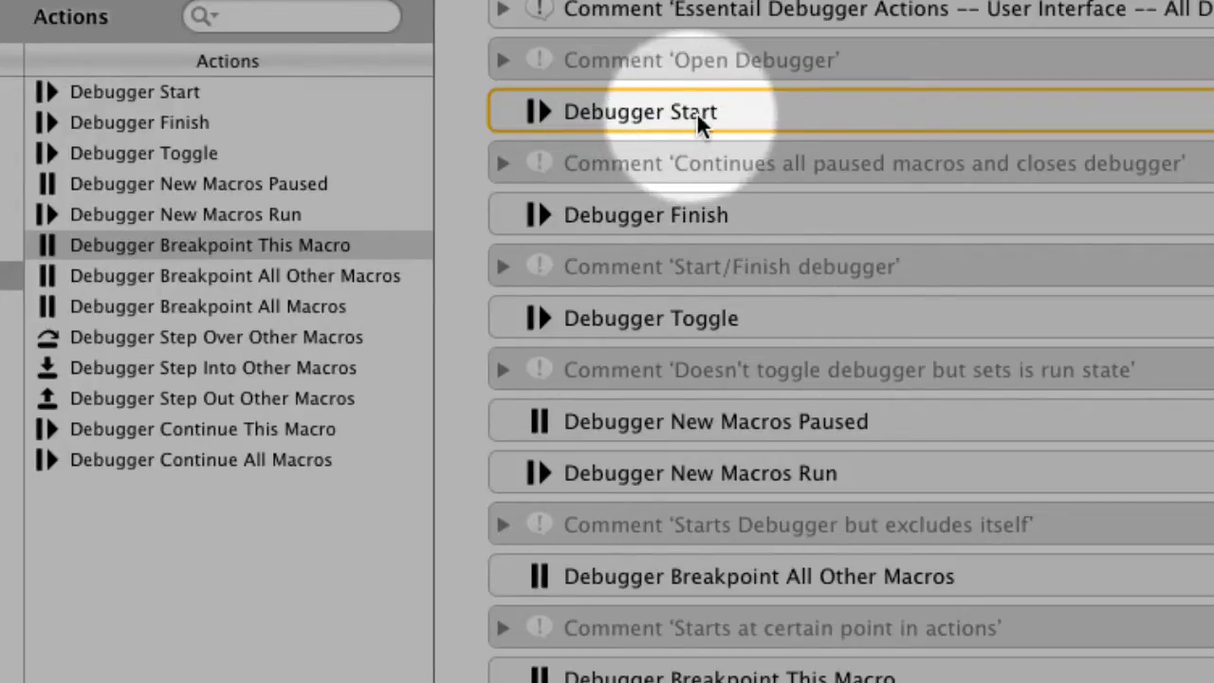
pyautogui.scroll(-5, 806, 237)
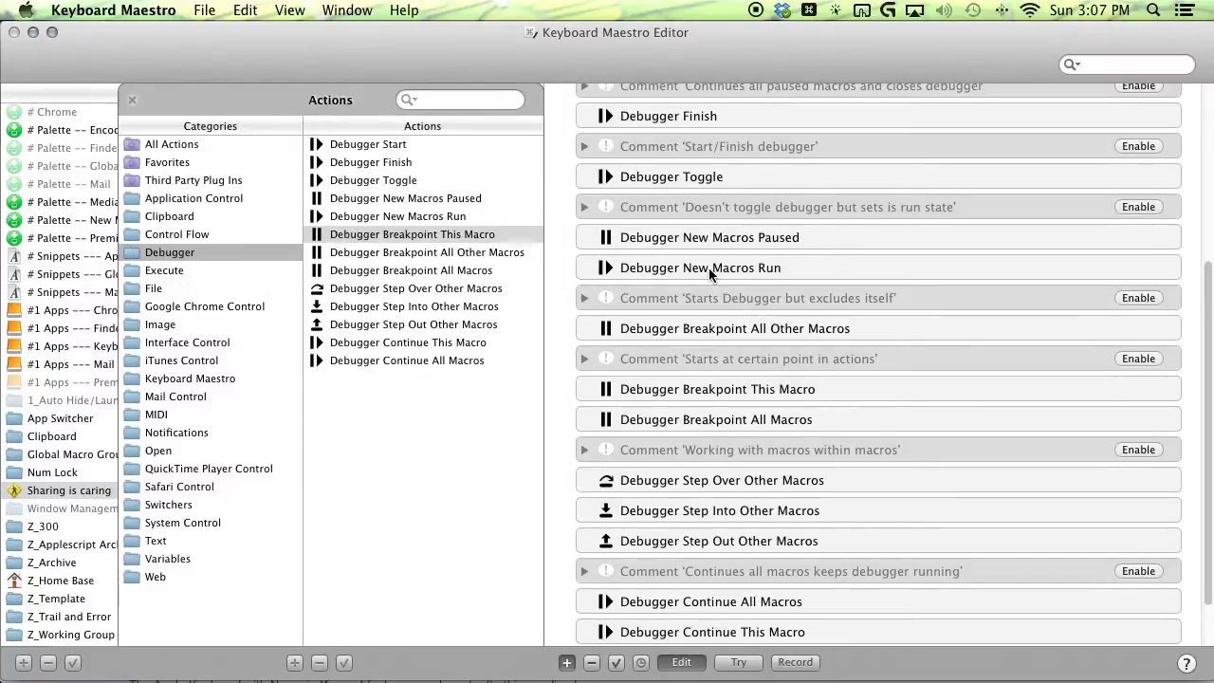
# Step: Open the debugger, turn off Pause New Macros, and close the debugger
pyautogui.hotkey('alt', 'Escape')
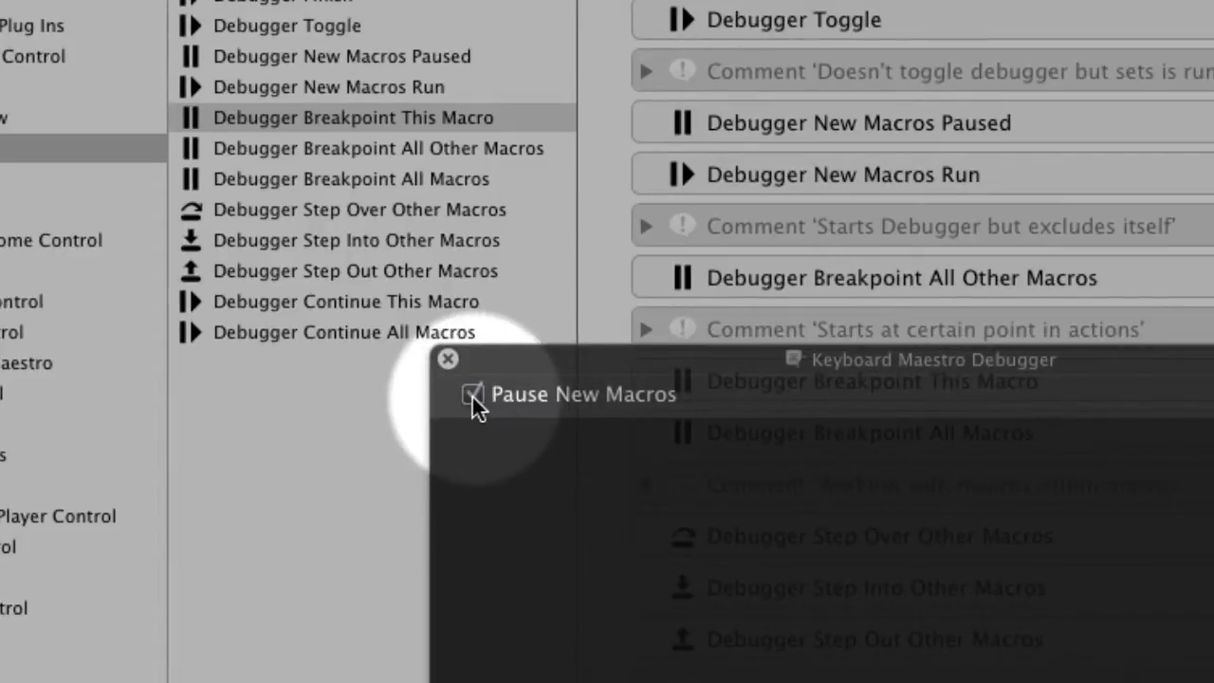
pyautogui.click(480, 396)
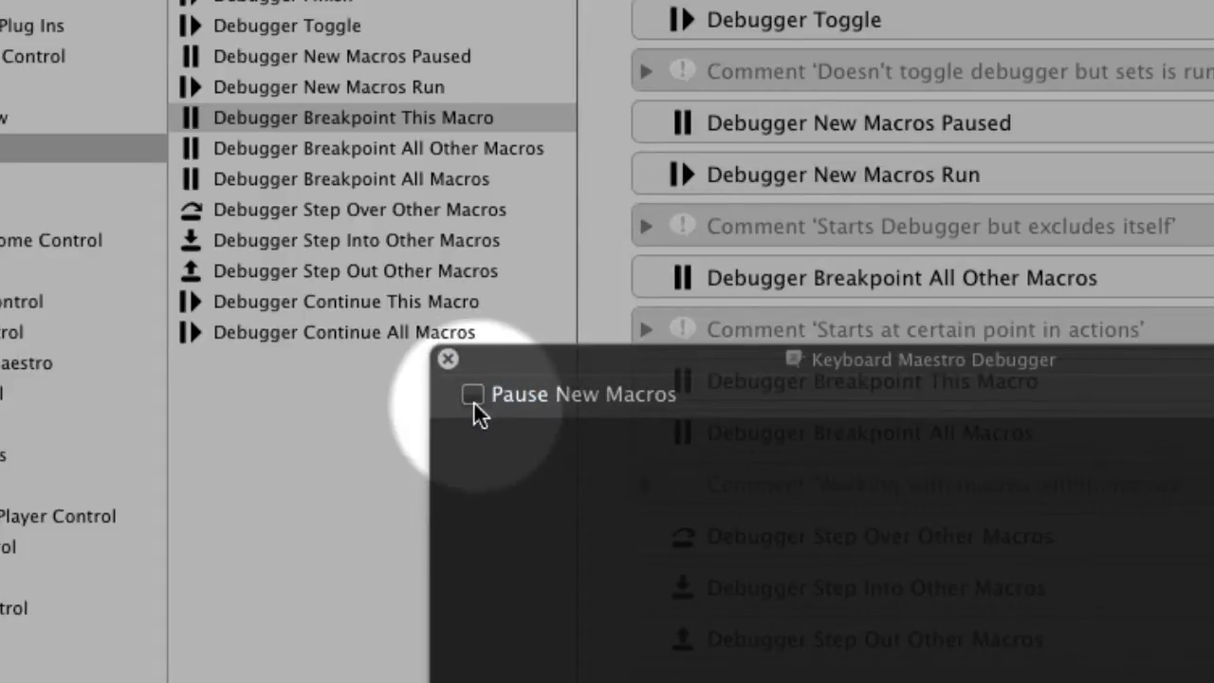
pyautogui.moveTo(566, 374); pyautogui.dragTo(490, 187)
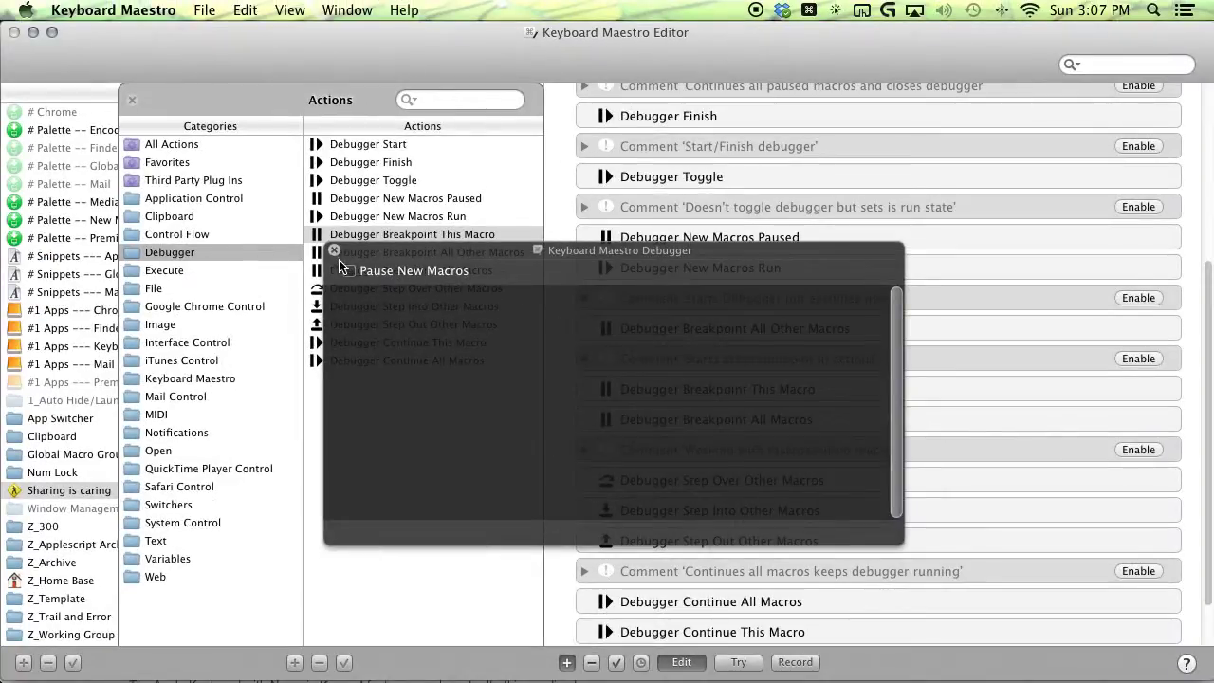
pyautogui.click(333, 250)
# Step: Examine the Debugger Breakpoint All Other Macros, Breakpoint This Macro and Breakpoint All Macros actions in the 104: Debugger macro
pyautogui.scroll(-2, 754, 360)
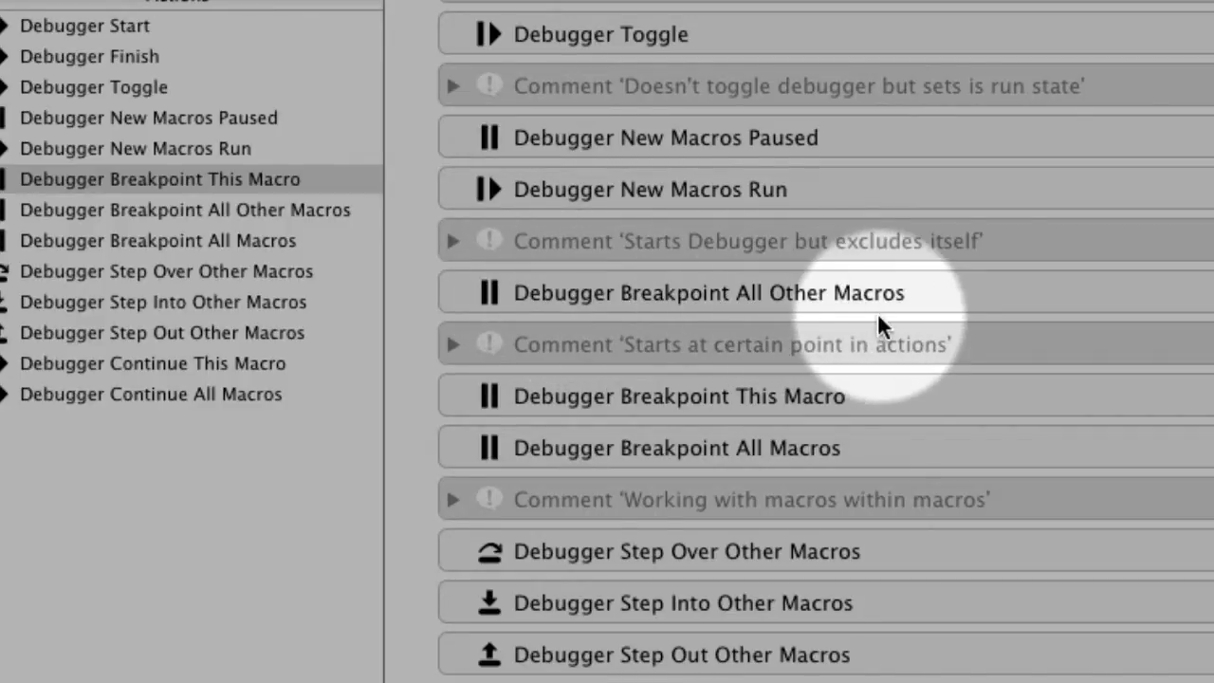
pyautogui.click(638, 296)
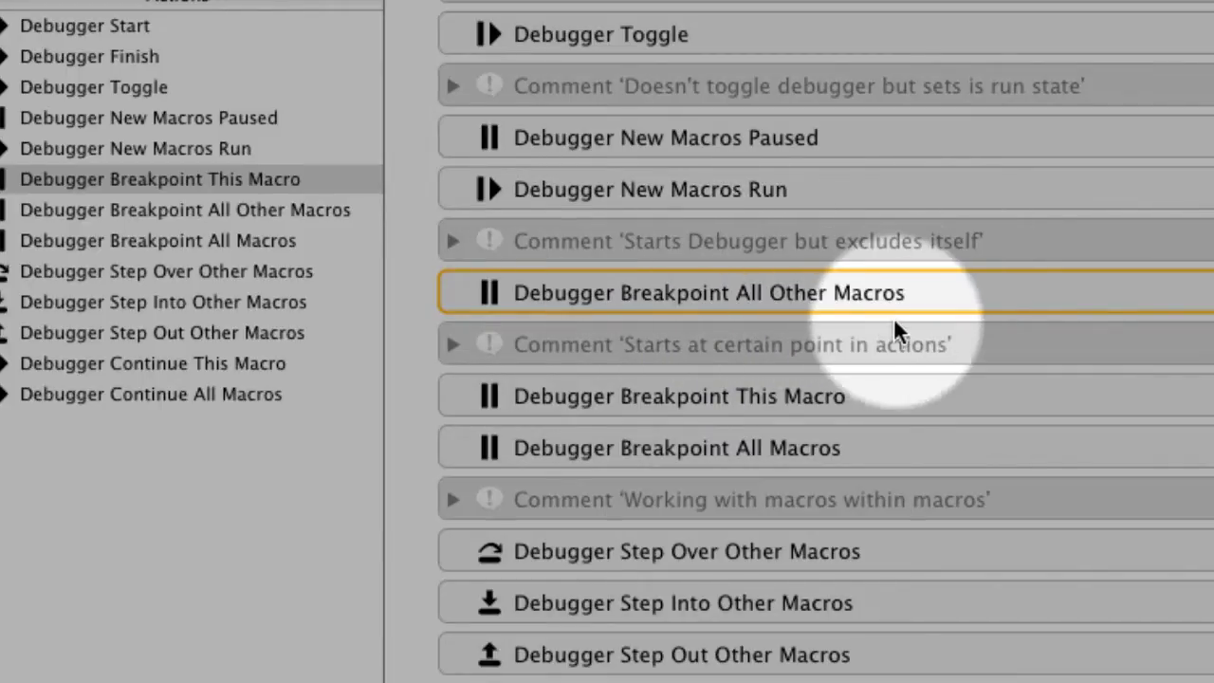
pyautogui.scroll(-2, 837, 346)
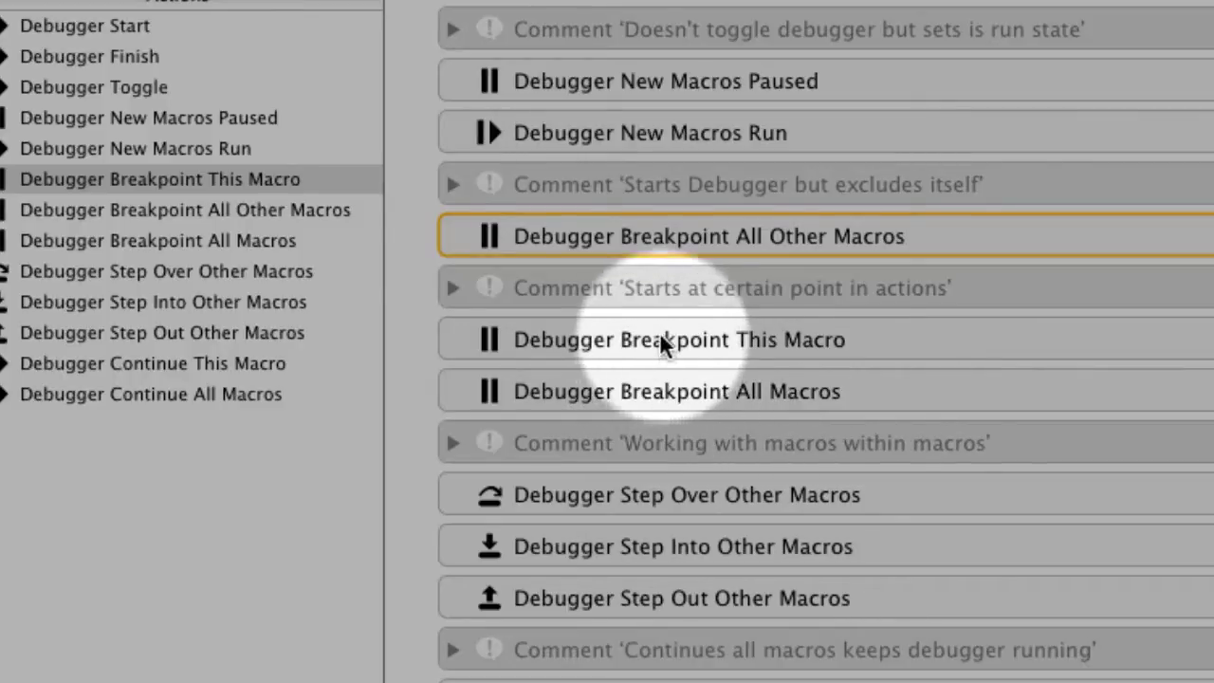
pyautogui.click(627, 344)
pyautogui.click(633, 373)
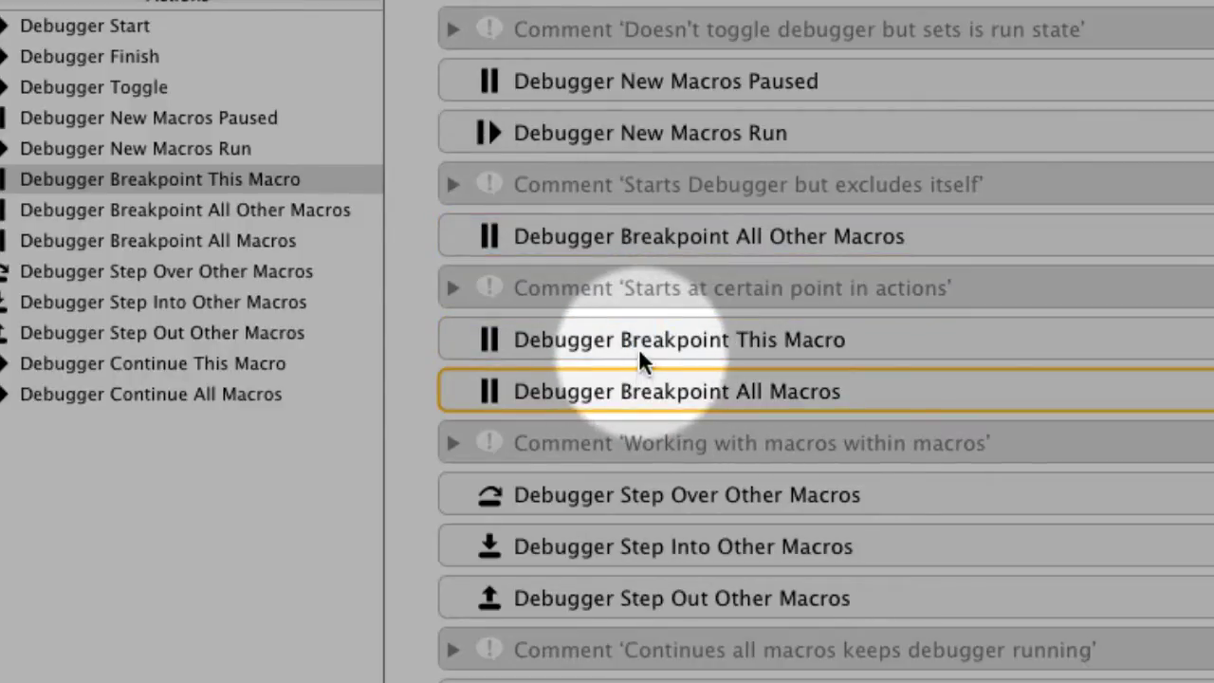
pyautogui.click(632, 375)
pyautogui.click(617, 347)
pyautogui.click(608, 385)
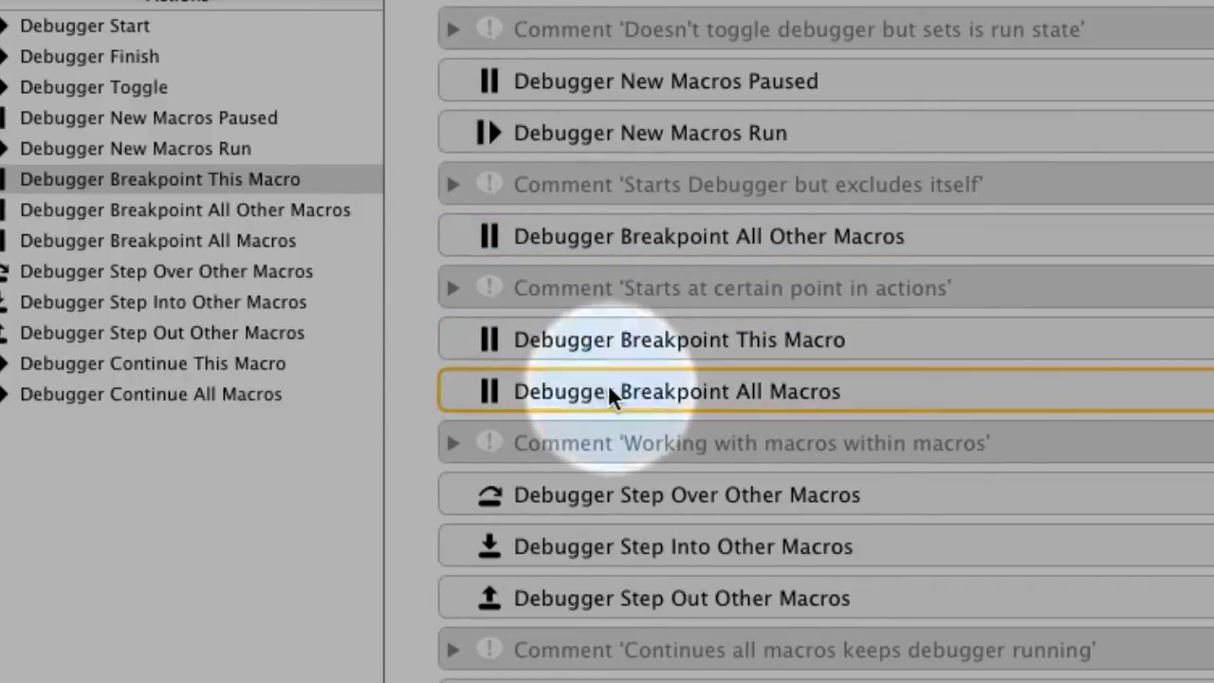
pyautogui.click(550, 347)
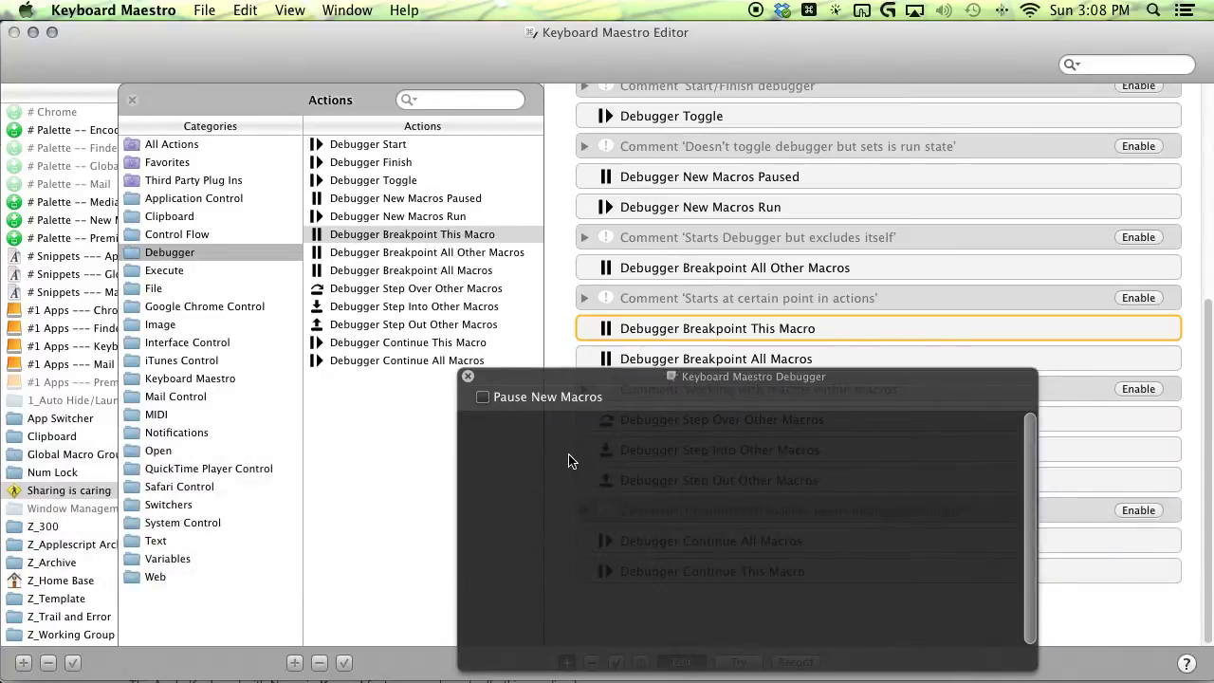
# Step: Trigger the Helper macro twice with Pause New Macros turned on, and cancel both paused instances in the debugger
pyautogui.click(483, 402)
pyautogui.press('F10')
pyautogui.press('F10')
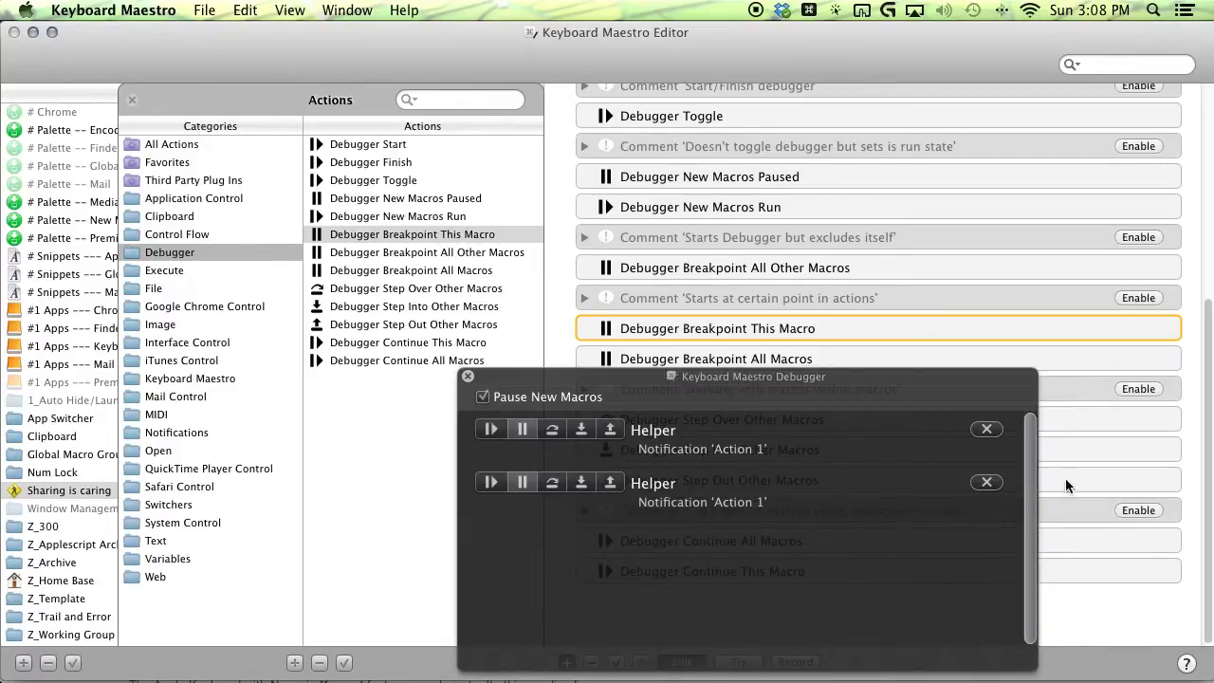
pyautogui.click(983, 484)
pyautogui.click(987, 429)
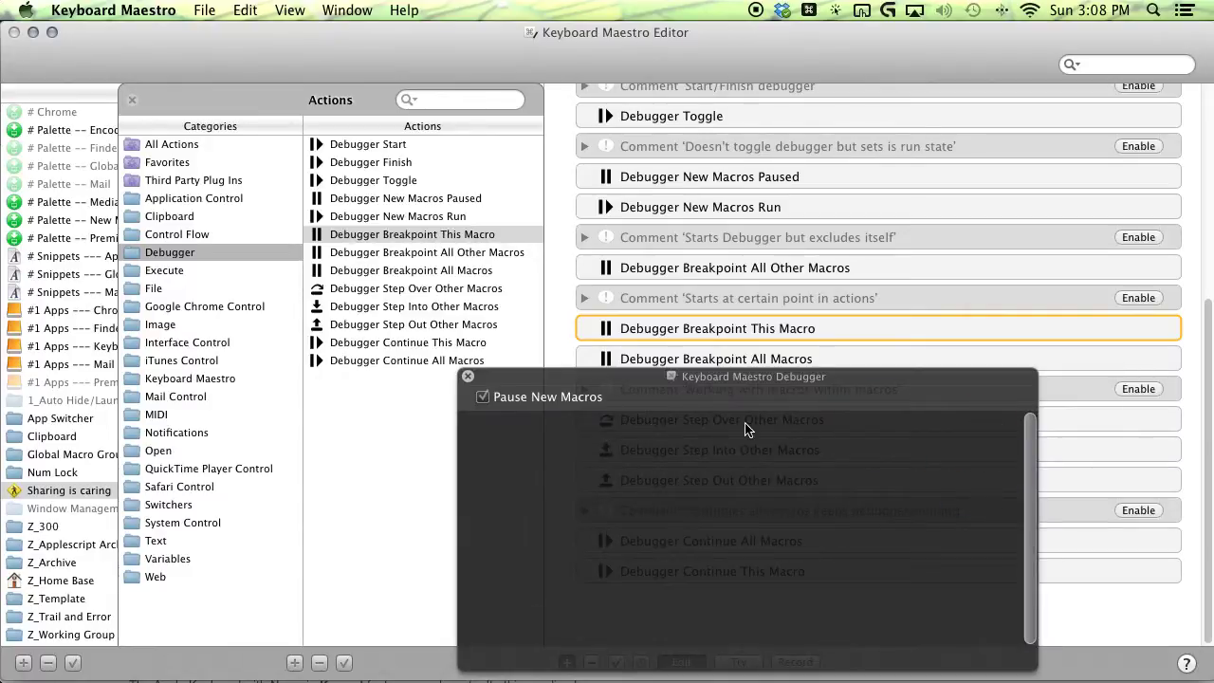